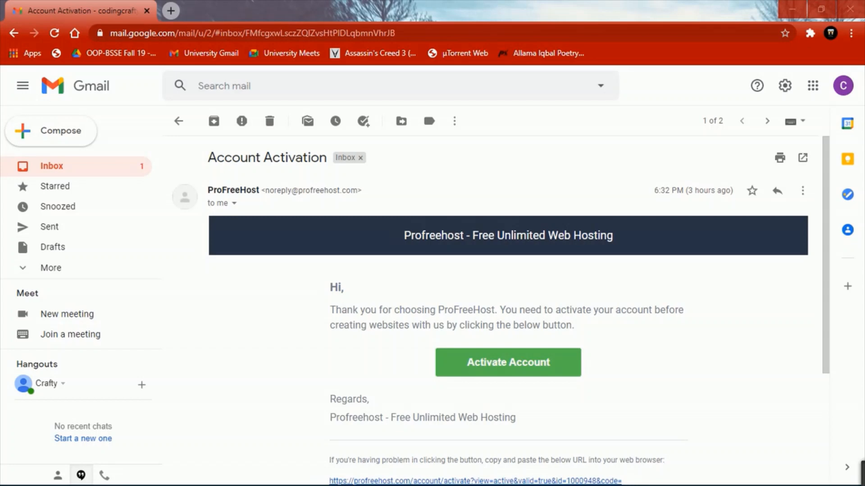
- Activate the ProFreeHost account from the email and start creating a new website
{"action": "left_click", "coordinate": [508, 362]}
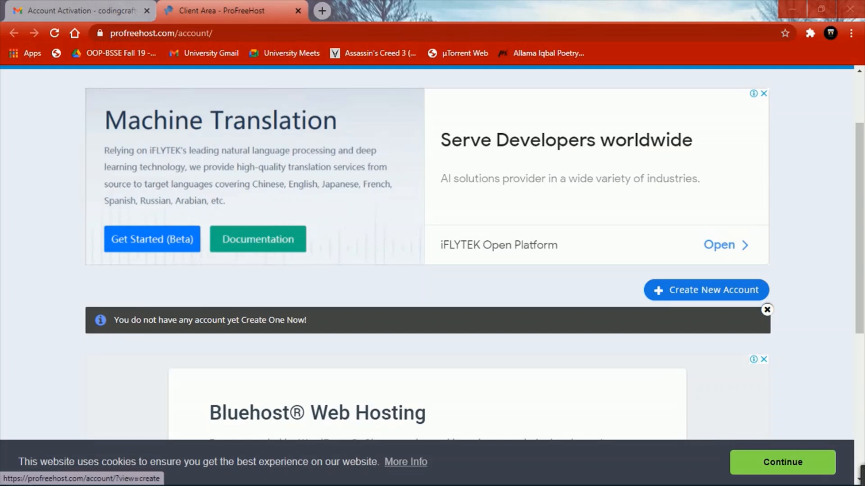
{"action": "left_click", "coordinate": [706, 290]}
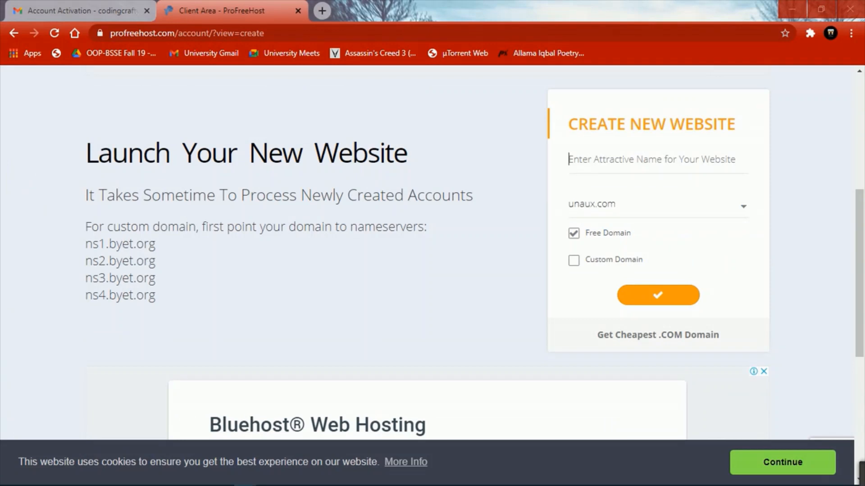
- Create the website CraftyCoding on the free unaux.com domain and submit it
{"action": "type", "text": "Crfty"}
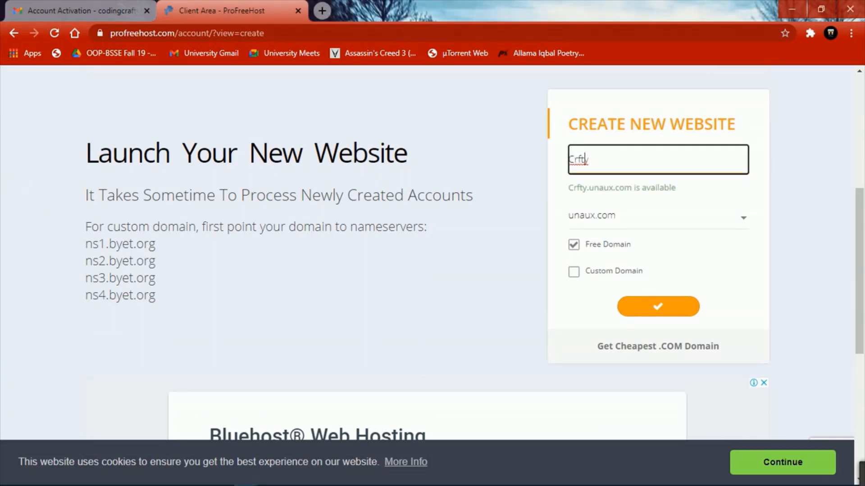
{"action": "key", "text": "Left"}
{"action": "key", "text": "Left"}
{"action": "key", "text": "Left"}
{"action": "type", "text": "a"}
{"action": "key", "text": "End"}
{"action": "type", "text": "Coding"}
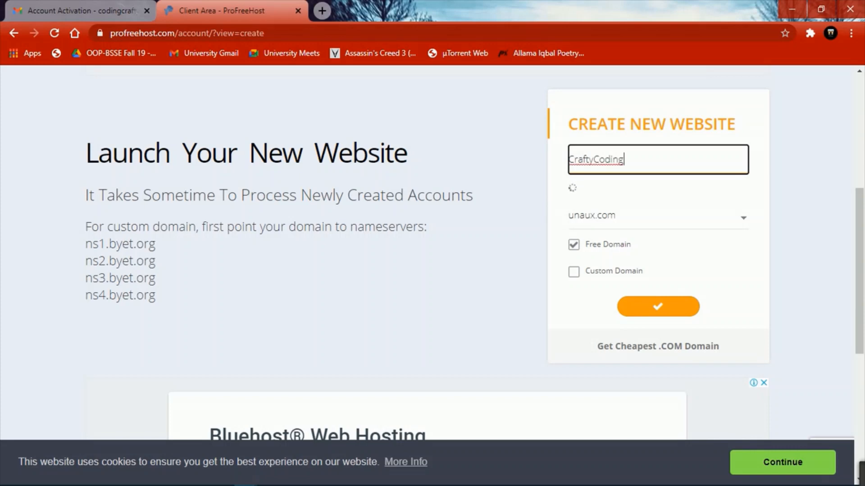
{"action": "left_click", "coordinate": [658, 216]}
{"action": "key", "text": "Down"}
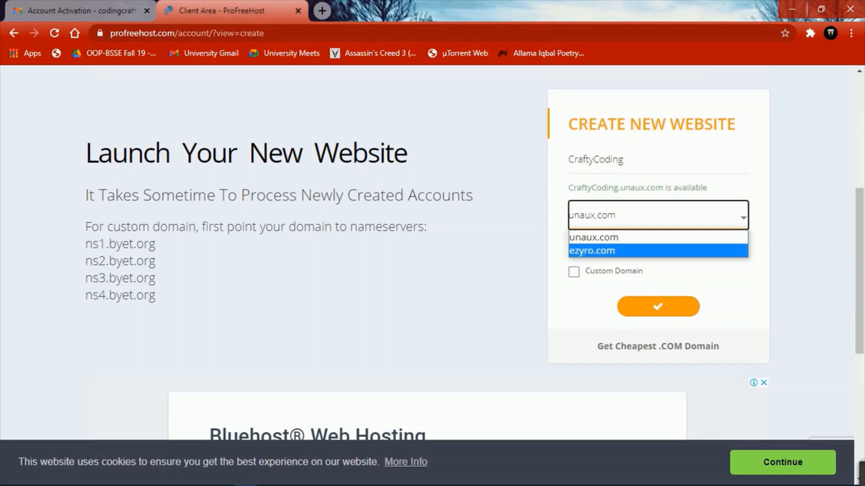
{"action": "key", "text": "Up"}
{"action": "key", "text": "Return"}
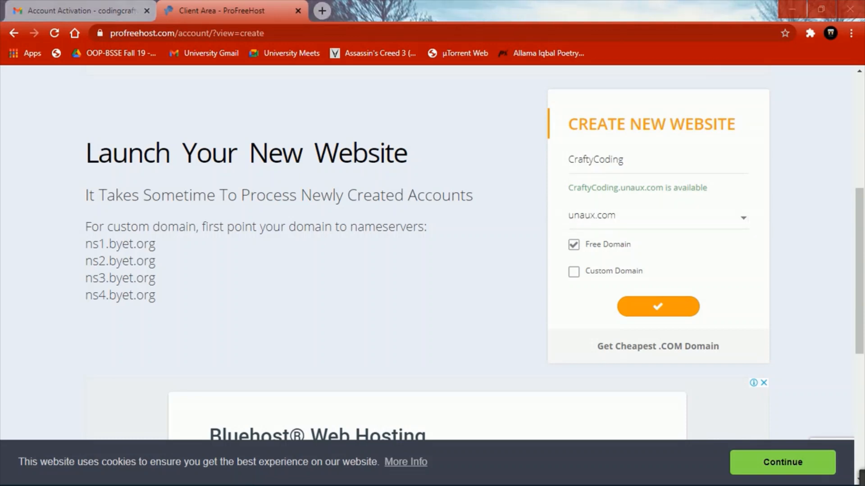
{"action": "left_click", "coordinate": [658, 307]}
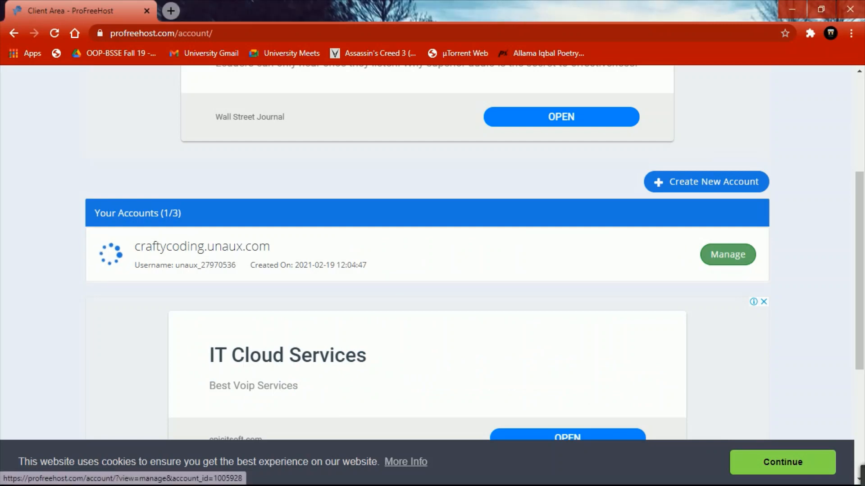
- Open the control panel for craftycoding.unaux.com and approve email alerts
{"action": "left_click", "coordinate": [728, 254]}
{"action": "scroll", "coordinate": [119, 263], "scroll_direction": "down", "scroll_amount": 3}
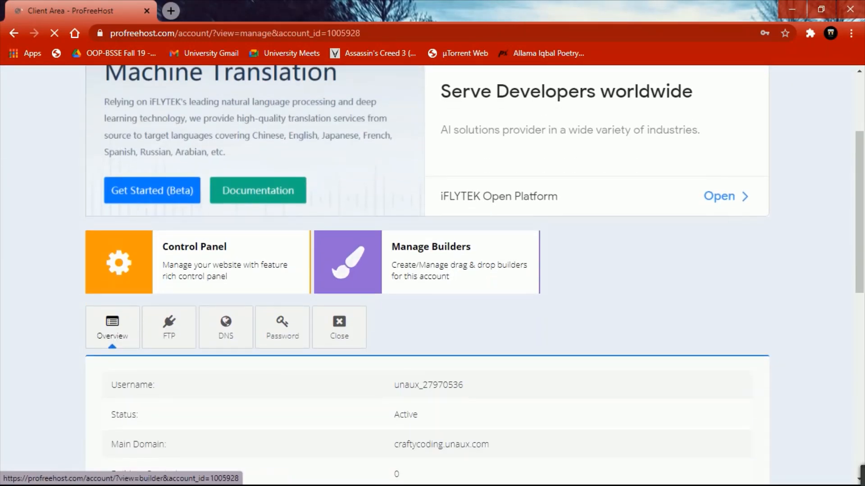
{"action": "left_click", "coordinate": [118, 262]}
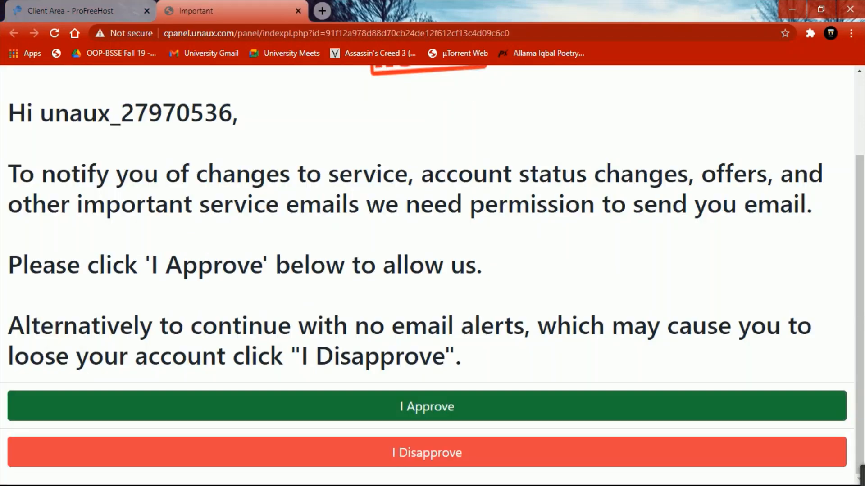
{"action": "left_click", "coordinate": [427, 407]}
- Launch the Softaculous Apps Installer from the Software section
{"action": "scroll", "coordinate": [427, 406], "scroll_direction": "down", "scroll_amount": 3}
{"action": "scroll", "coordinate": [427, 406], "scroll_direction": "up", "scroll_amount": 3}
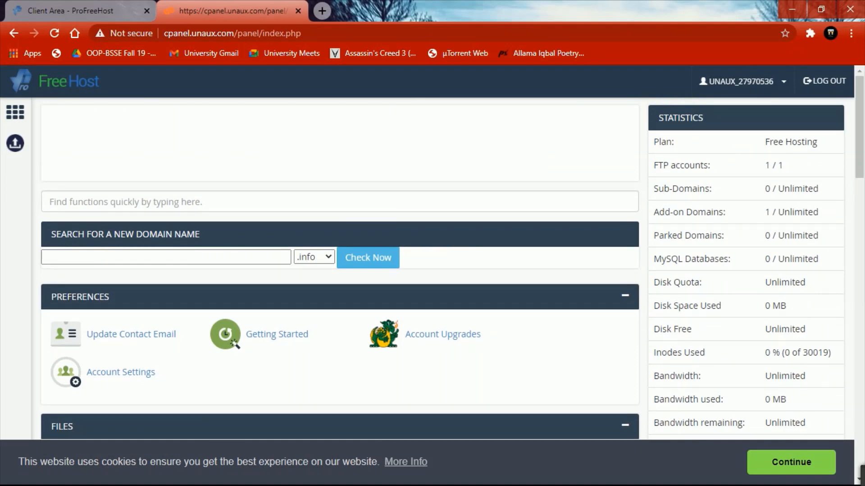
{"action": "scroll", "coordinate": [337, 270], "scroll_direction": "down", "scroll_amount": 15}
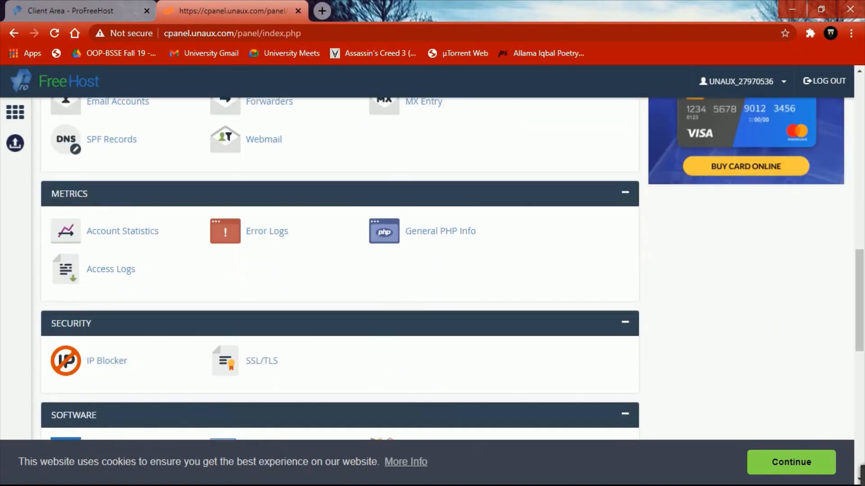
{"action": "scroll", "coordinate": [458, 252], "scroll_direction": "down", "scroll_amount": 4}
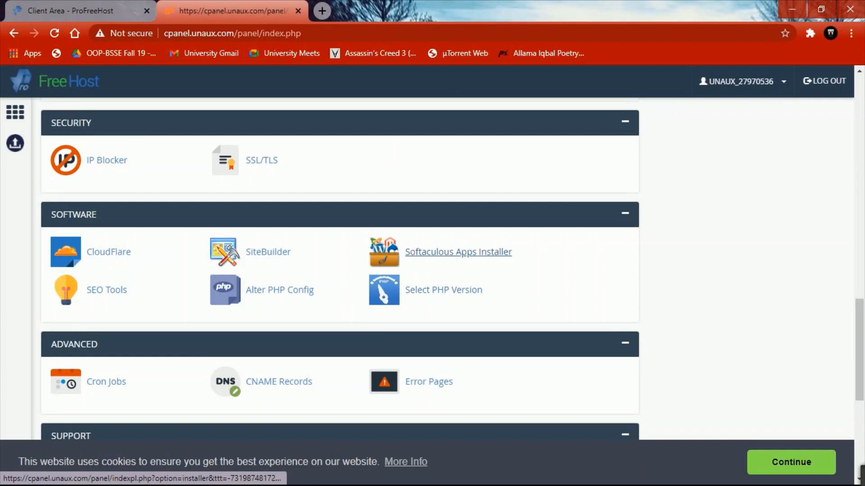
{"action": "left_click", "coordinate": [458, 252]}
{"action": "mouse_move", "coordinate": [381, 284]}
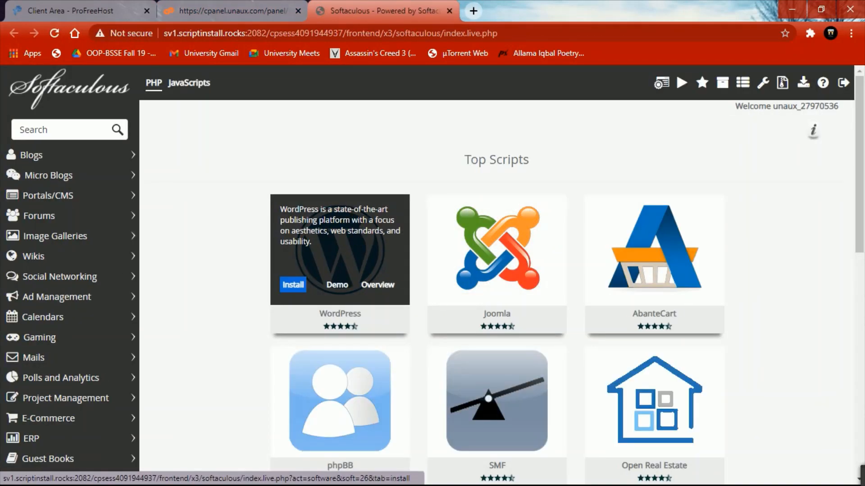
- Start a WordPress install and set the site name to Crafty Coding
{"action": "left_click", "coordinate": [293, 284]}
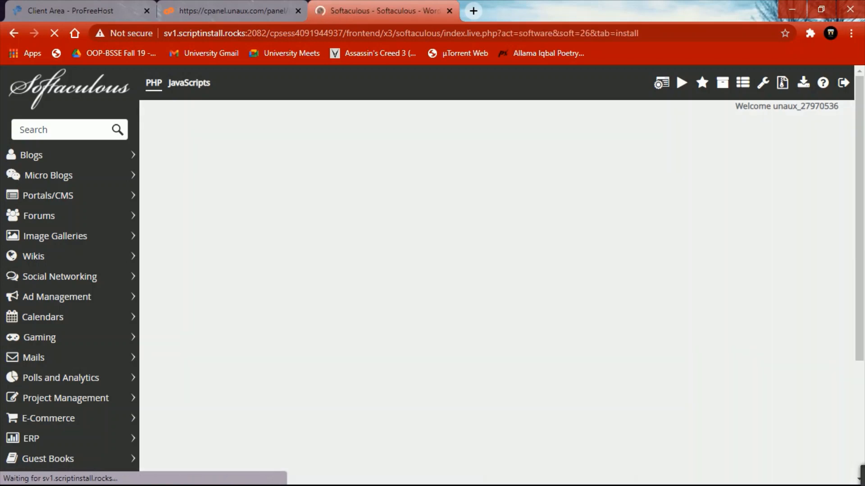
{"action": "scroll", "coordinate": [497, 293], "scroll_direction": "down", "scroll_amount": 2}
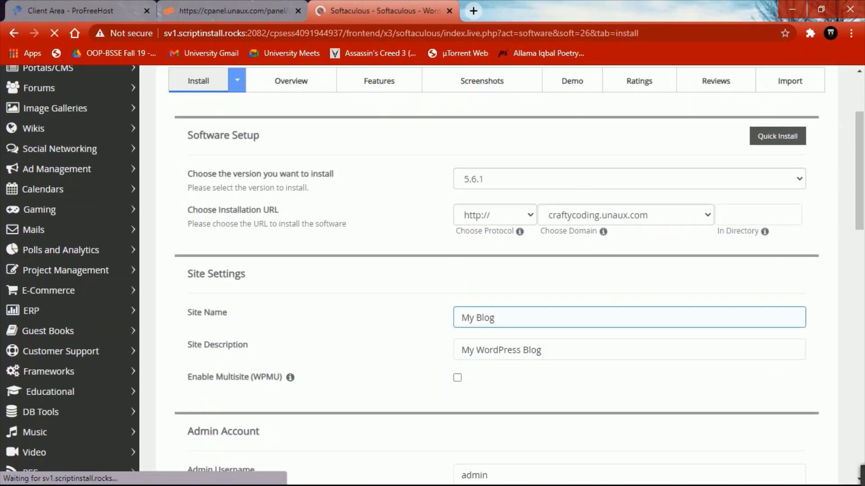
{"action": "left_click", "coordinate": [559, 317]}
{"action": "key", "text": "BackSpace"}
{"action": "key", "text": "BackSpace"}
{"action": "key", "text": "BackSpace"}
{"action": "key", "text": "BackSpace"}
{"action": "key", "text": "BackSpace"}
{"action": "key", "text": "BackSpace"}
{"action": "key", "text": "BackSpace"}
{"action": "type", "text": "Cr"}
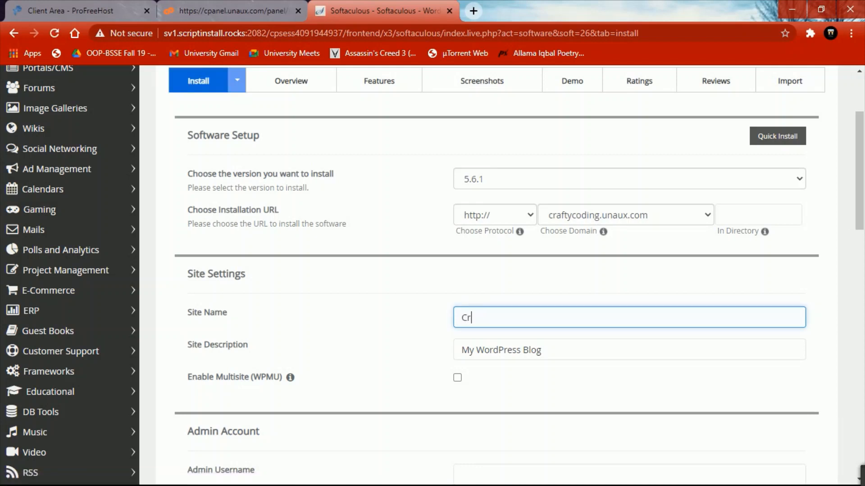
{"action": "type", "text": "afty Coding"}
{"action": "triple_click", "coordinate": [559, 349]}
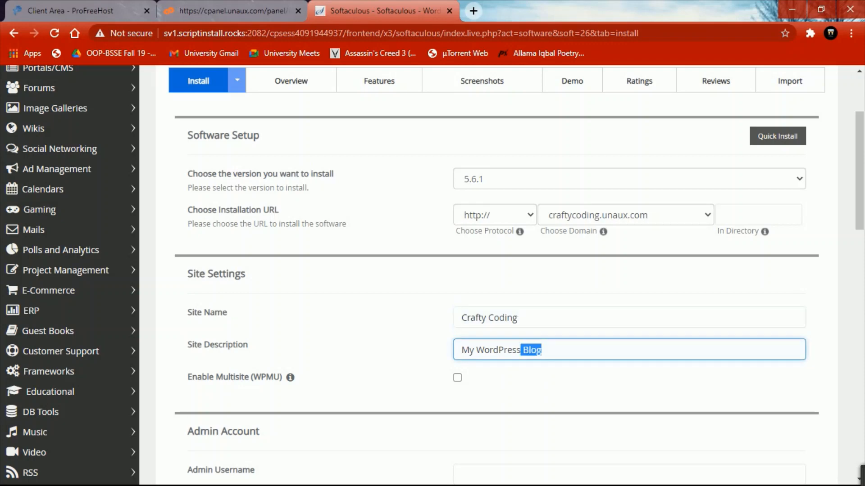
{"action": "scroll", "coordinate": [501, 275], "scroll_direction": "down", "scroll_amount": 5}
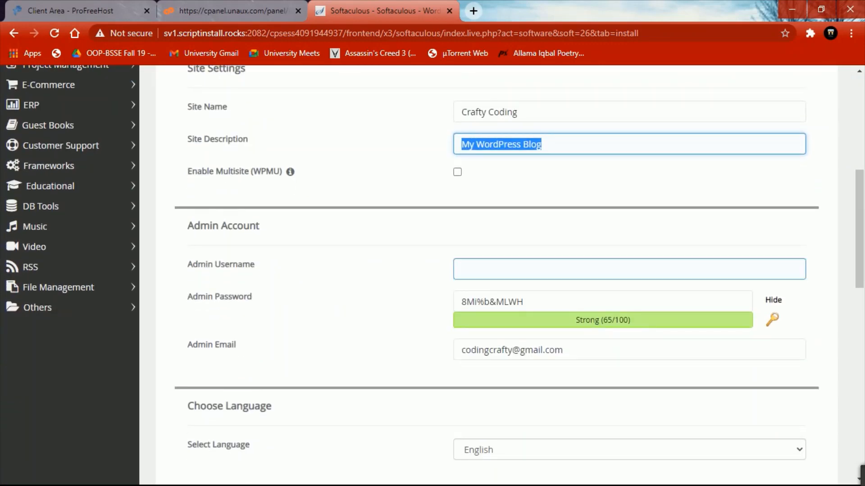
- Enter the admin username and a new admin password, then install WordPress
{"action": "left_click", "coordinate": [629, 270]}
{"action": "type", "text": "Ahmad"}
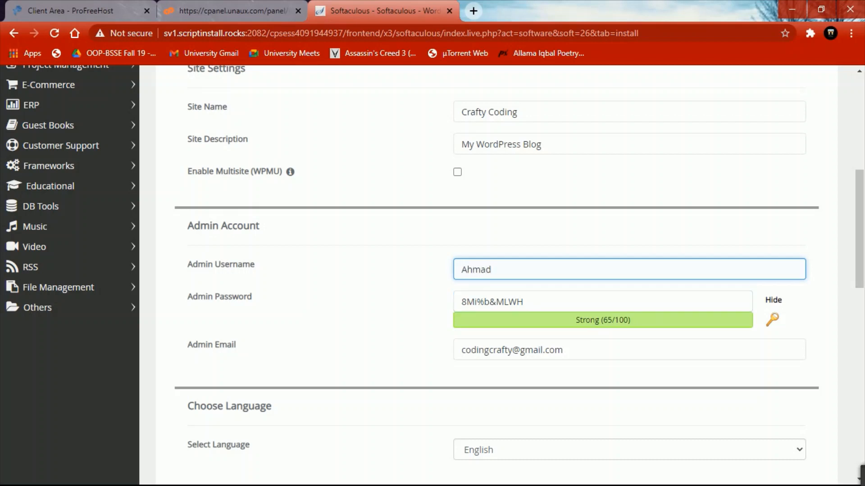
{"action": "key", "text": "Tab"}
{"action": "key", "text": "BackSpace"}
{"action": "key", "text": "BackSpace"}
{"action": "key", "text": "BackSpace"}
{"action": "key", "text": "BackSpace"}
{"action": "key", "text": "BackSpace"}
{"action": "key", "text": "BackSpace"}
{"action": "key", "text": "BackSpace"}
{"action": "key", "text": "BackSpace"}
{"action": "key", "text": "BackSpace"}
{"action": "key", "text": "BackSpace"}
{"action": "key", "text": "BackSpace"}
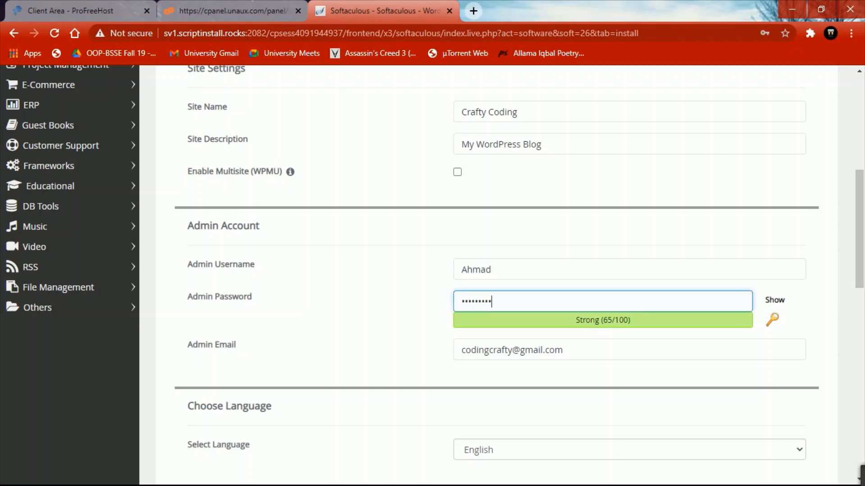
{"action": "type", "text": "****"}
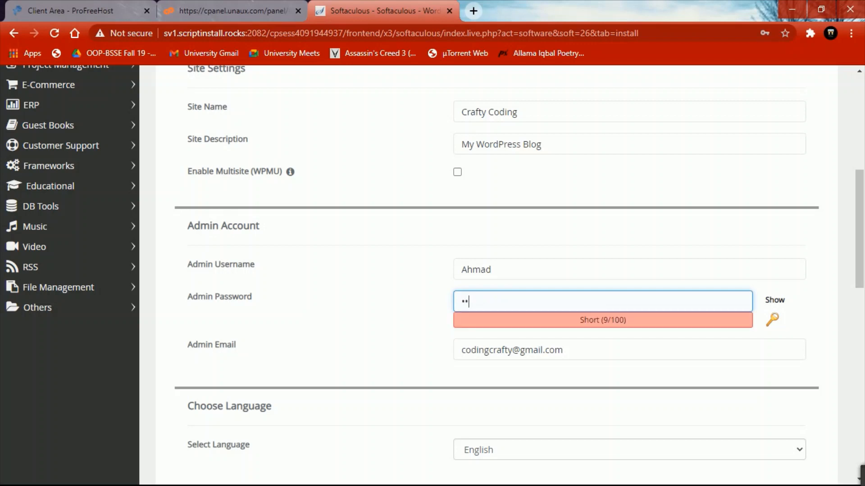
{"action": "type", "text": "********"}
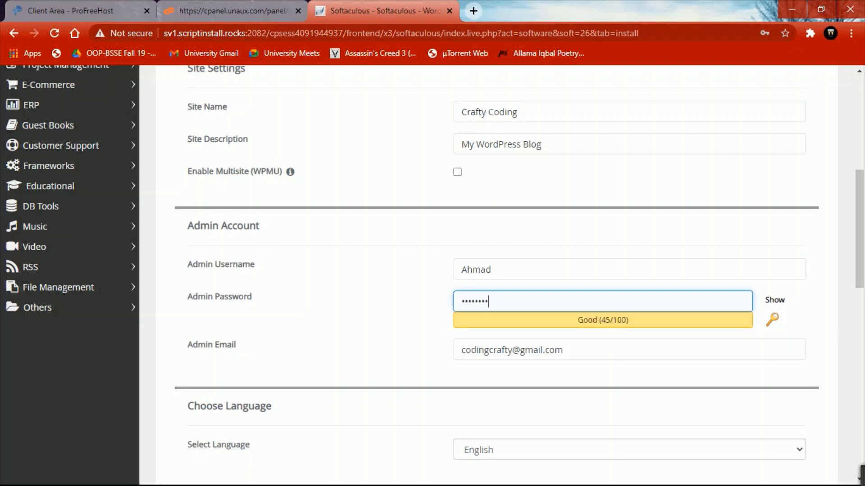
{"action": "type", "text": "*"}
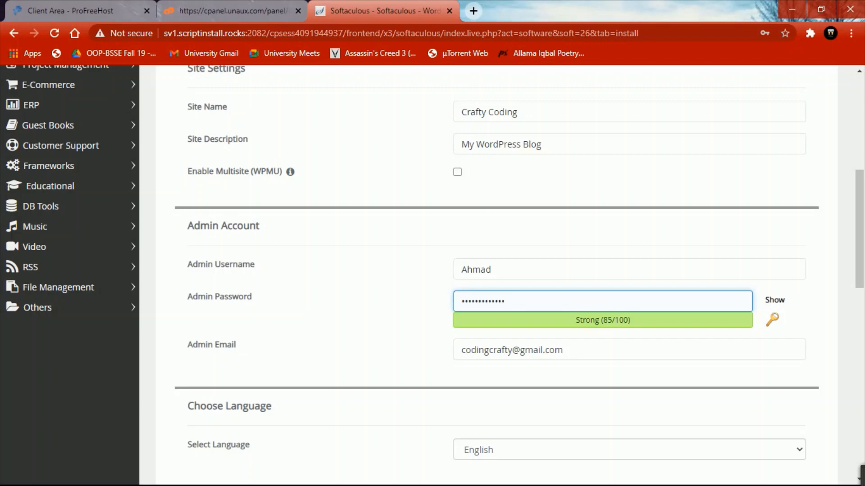
{"action": "scroll", "coordinate": [495, 270], "scroll_direction": "down", "scroll_amount": 3}
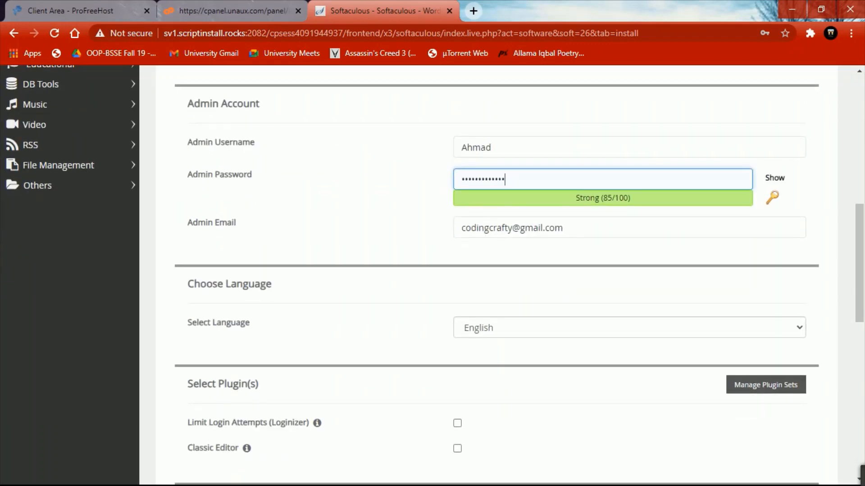
{"action": "scroll", "coordinate": [496, 271], "scroll_direction": "down", "scroll_amount": 12}
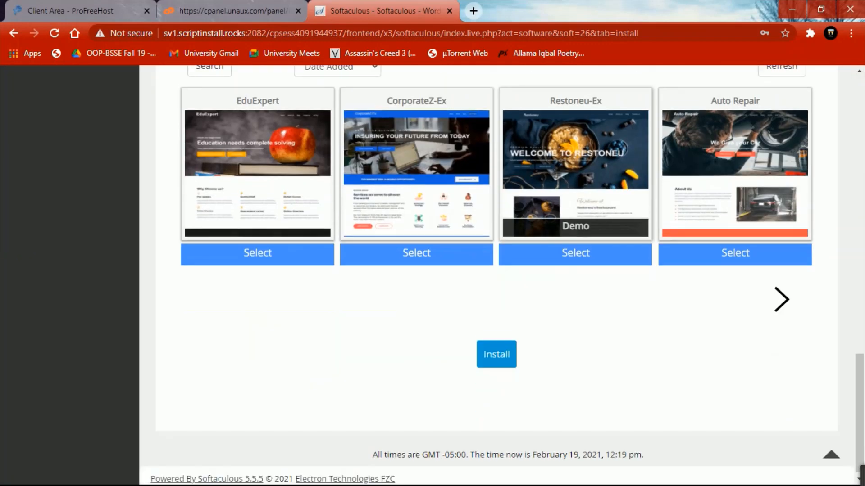
{"action": "left_click", "coordinate": [496, 352]}
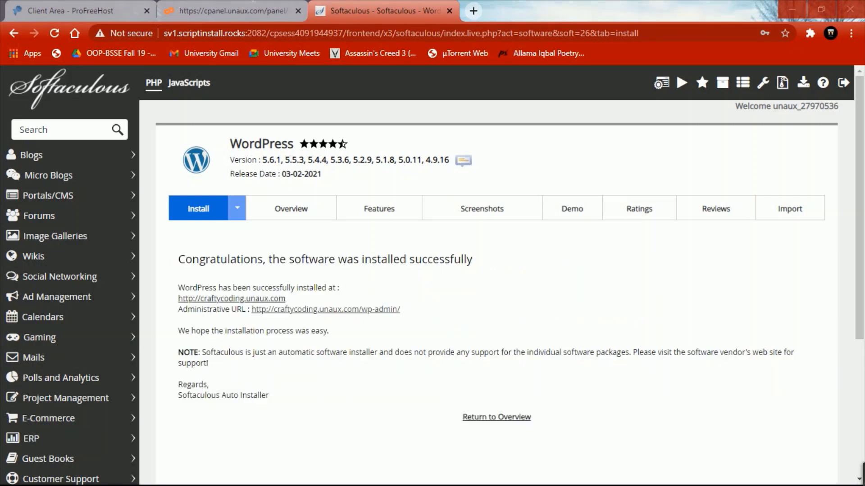
- Open the new Crafty Coding site and scroll through its Hello world front page
{"action": "left_click", "coordinate": [232, 299]}
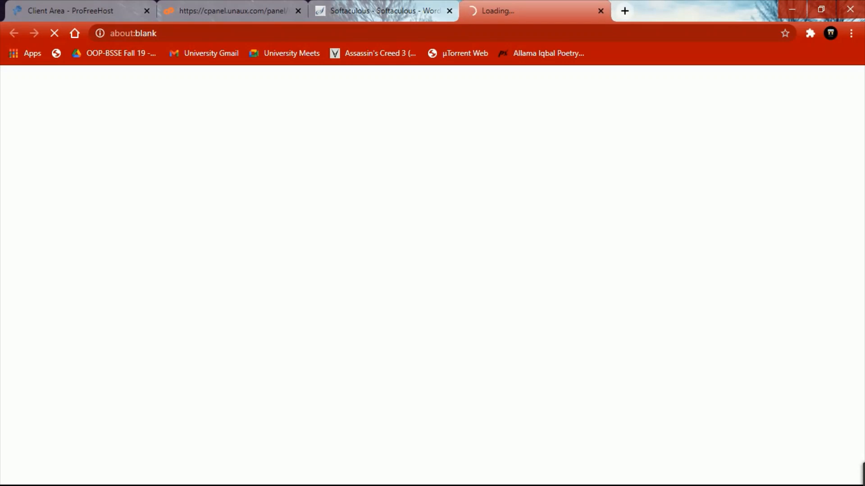
{"action": "scroll", "coordinate": [432, 276], "scroll_direction": "down", "scroll_amount": 3}
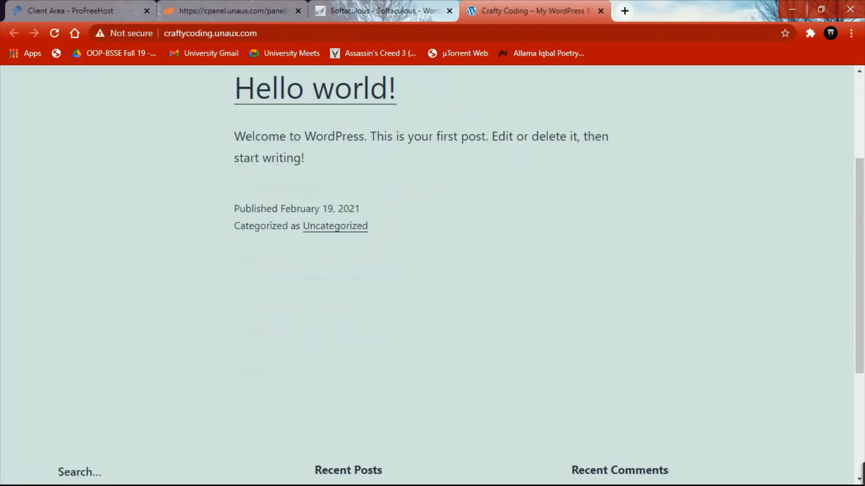
{"action": "scroll", "coordinate": [432, 276], "scroll_direction": "down", "scroll_amount": 4}
{"action": "scroll", "coordinate": [432, 275], "scroll_direction": "up", "scroll_amount": 7}
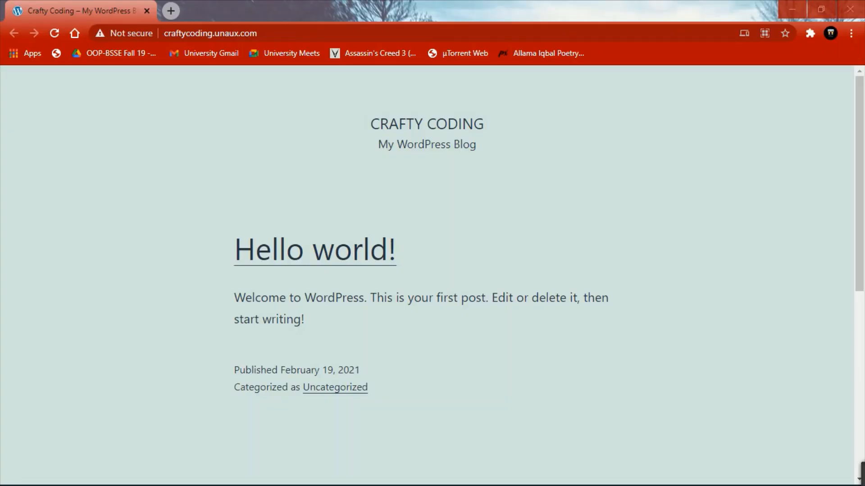
- Log in at craftycoding.unaux.com/wp-admin using the saved admin credentials
{"action": "left_click", "coordinate": [342, 34]}
{"action": "left_click", "coordinate": [342, 34]}
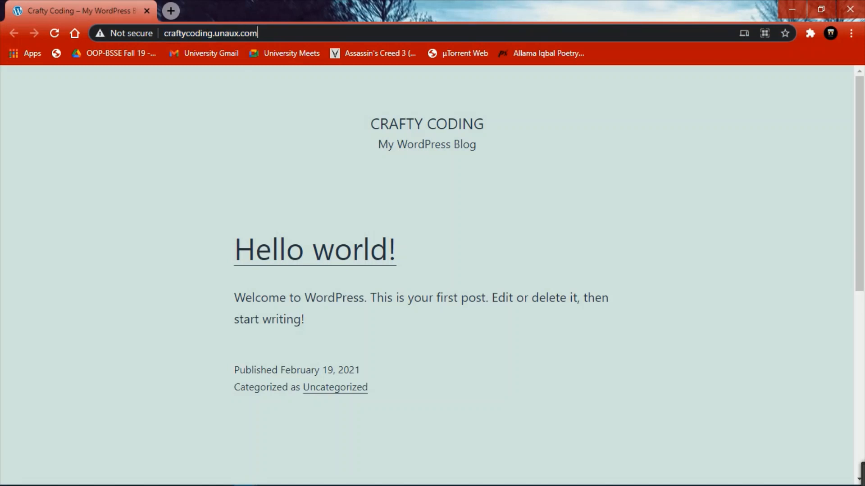
{"action": "type", "text": "/wp"}
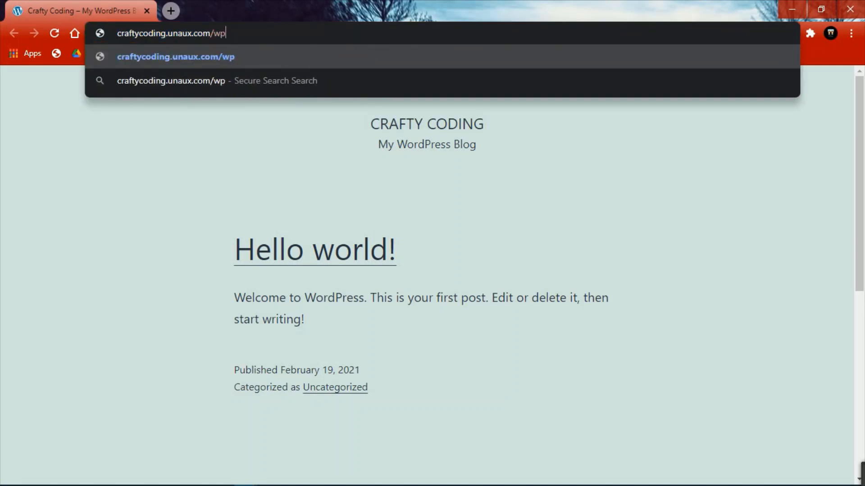
{"action": "type", "text": "-admin"}
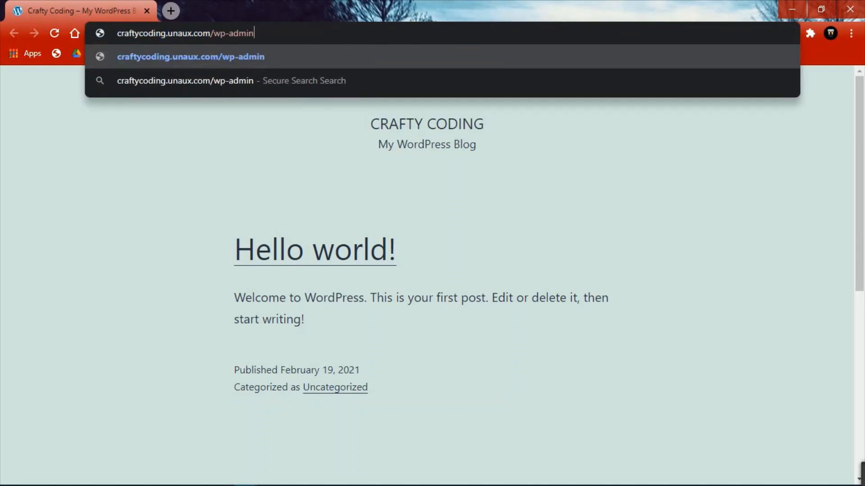
{"action": "key", "text": "Return"}
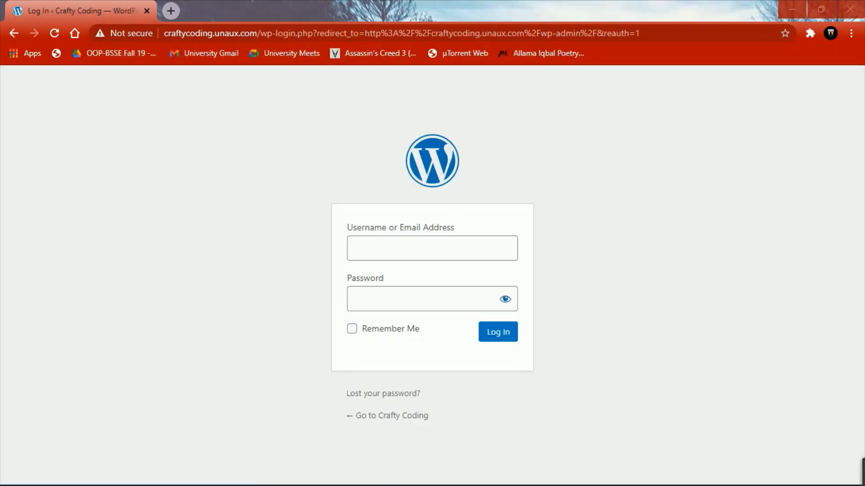
{"action": "left_click", "coordinate": [432, 248]}
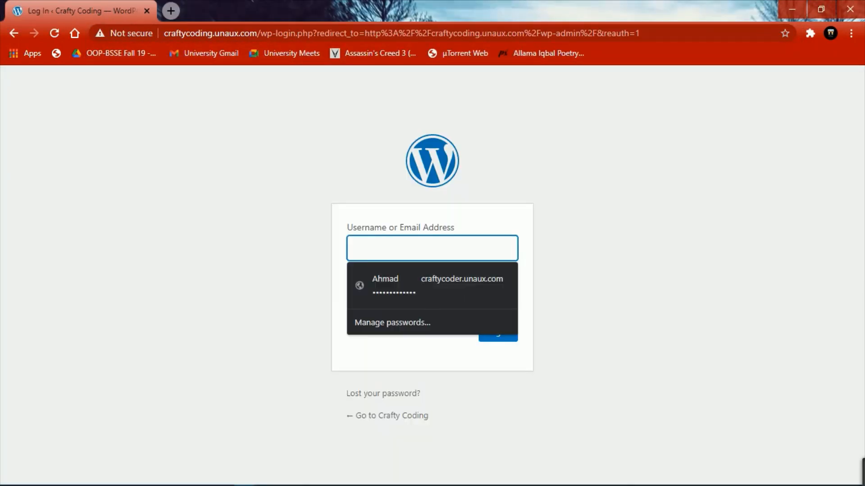
{"action": "key", "text": "Return"}
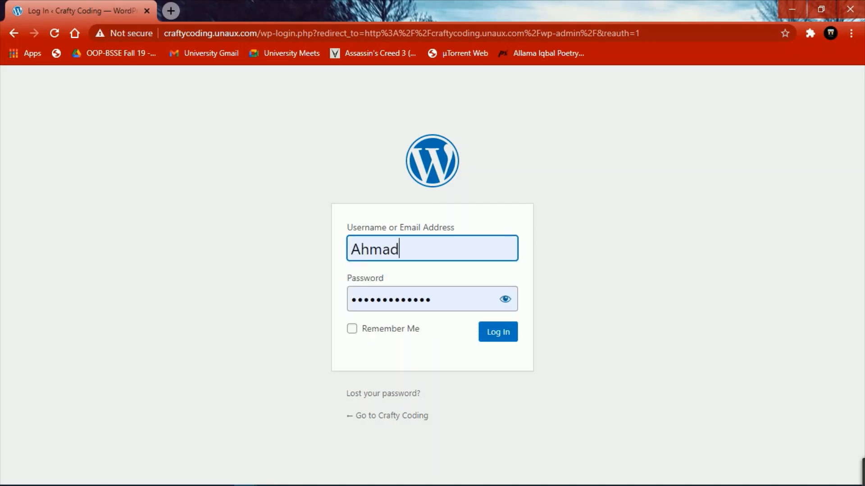
{"action": "key", "text": "Return"}
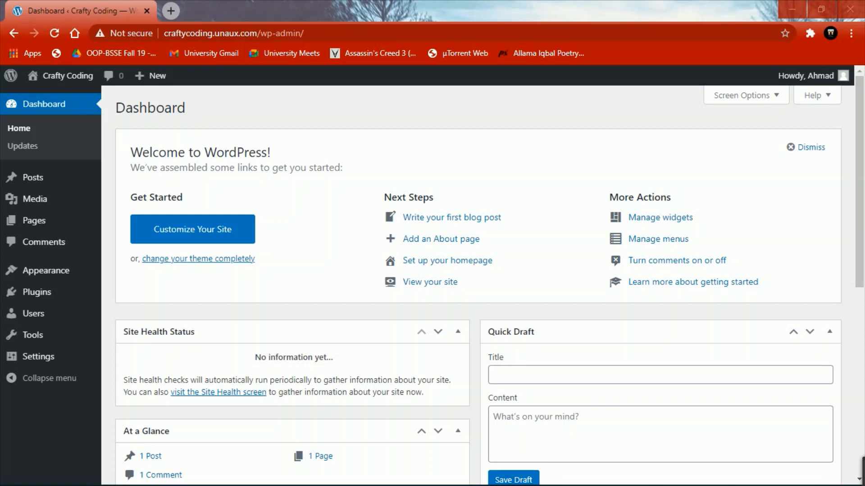
- Search the theme directory for 'astra', then install and activate Astra
{"action": "mouse_move", "coordinate": [46, 270]}
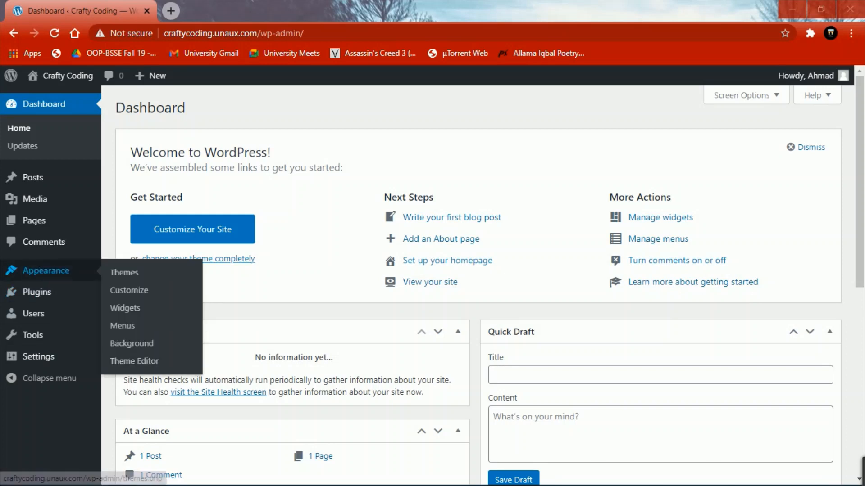
{"action": "left_click", "coordinate": [124, 272]}
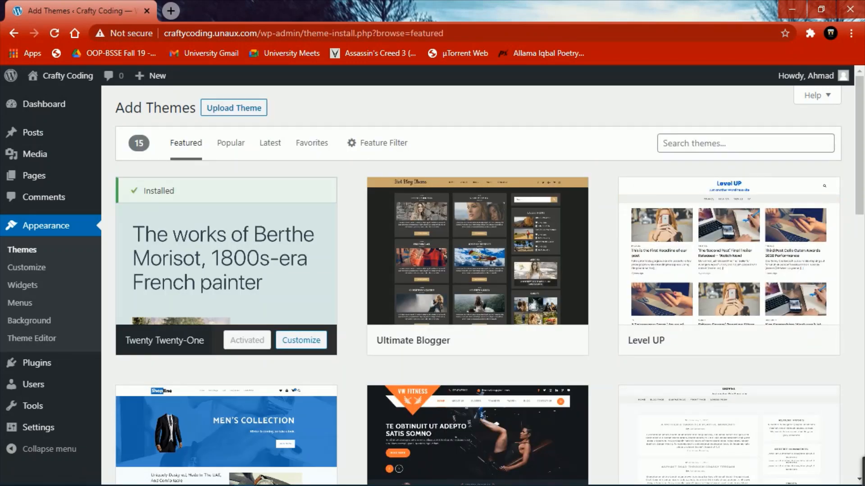
{"action": "left_click", "coordinate": [721, 143]}
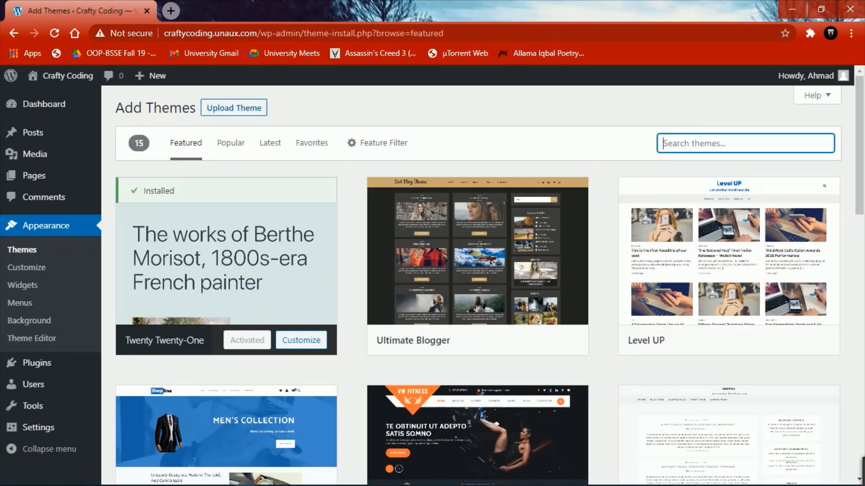
{"action": "type", "text": "astra"}
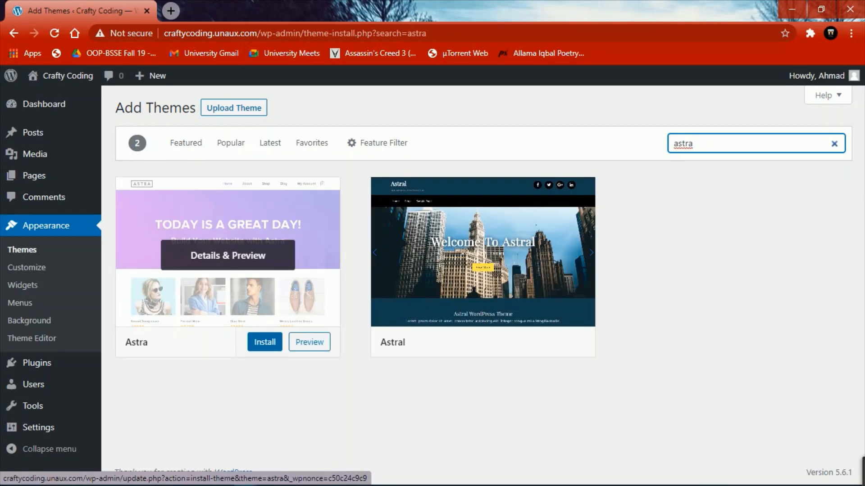
{"action": "left_click", "coordinate": [265, 342]}
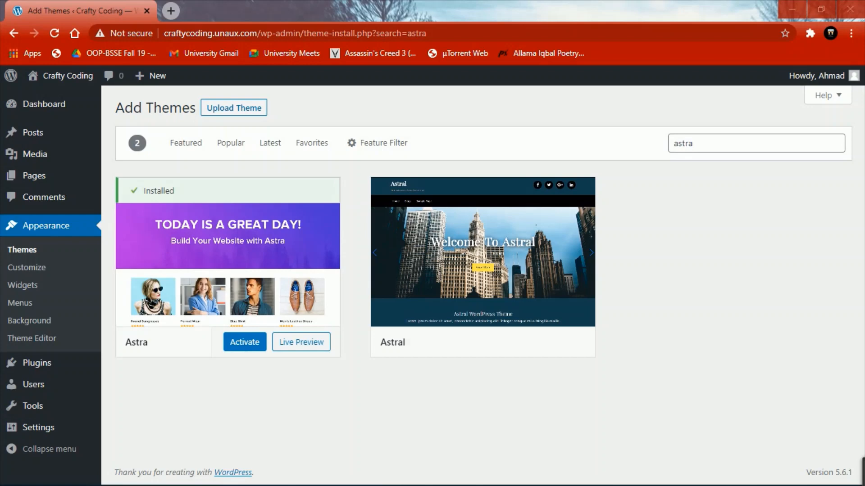
{"action": "left_click", "coordinate": [245, 342]}
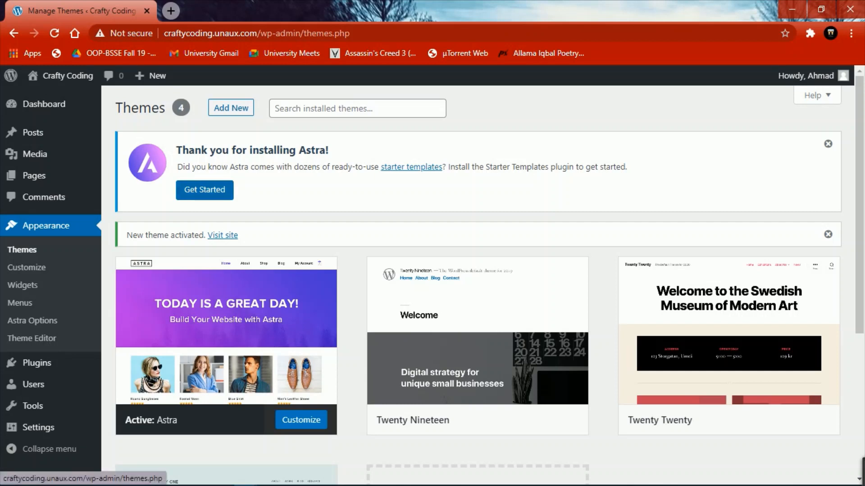
- Browse free Business Elementor starter templates and open Online Courses
{"action": "left_click", "coordinate": [204, 190]}
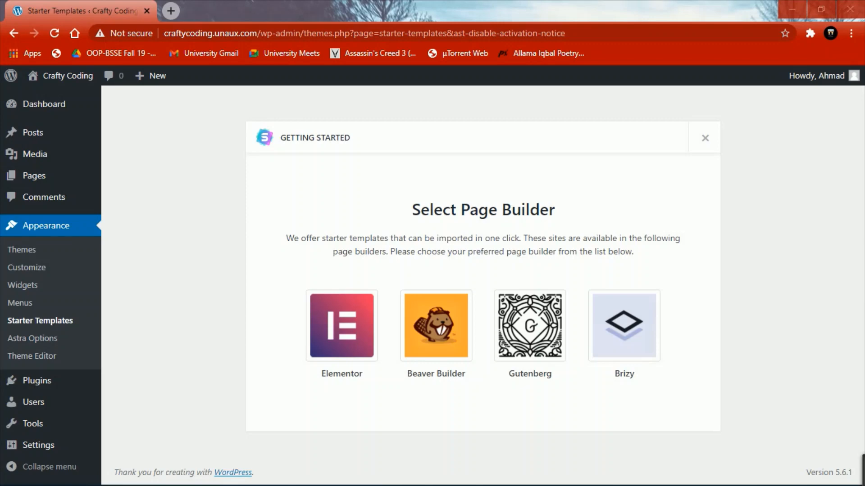
{"action": "left_click", "coordinate": [341, 325]}
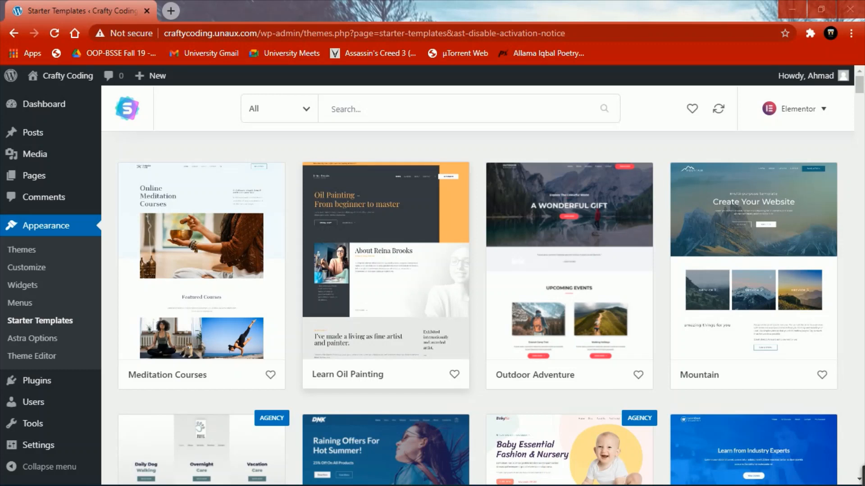
{"action": "left_click", "coordinate": [279, 108]}
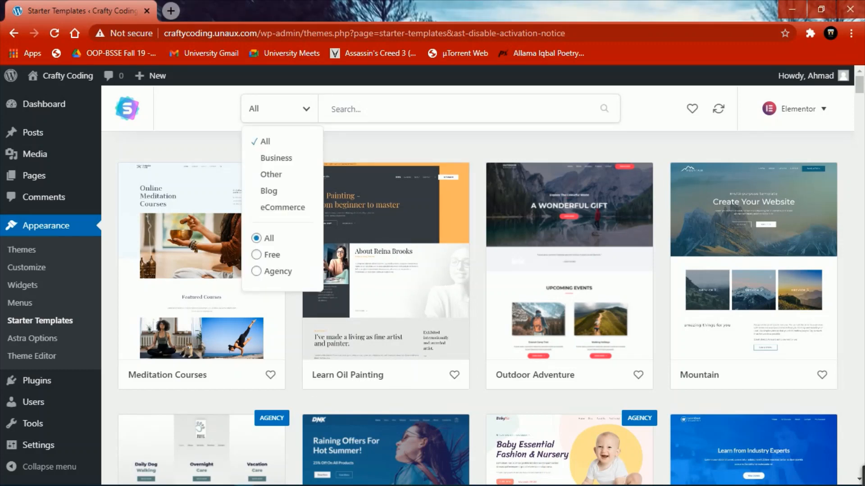
{"action": "left_click", "coordinate": [256, 254]}
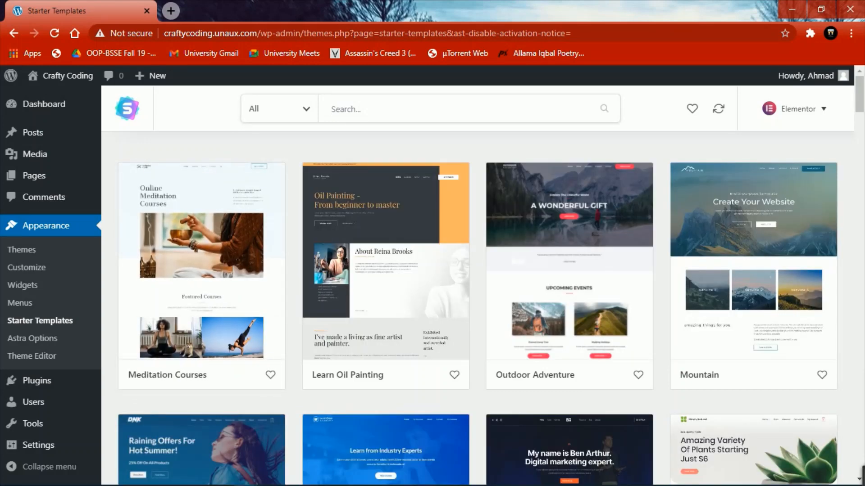
{"action": "left_click", "coordinate": [279, 108]}
{"action": "left_click", "coordinate": [276, 158]}
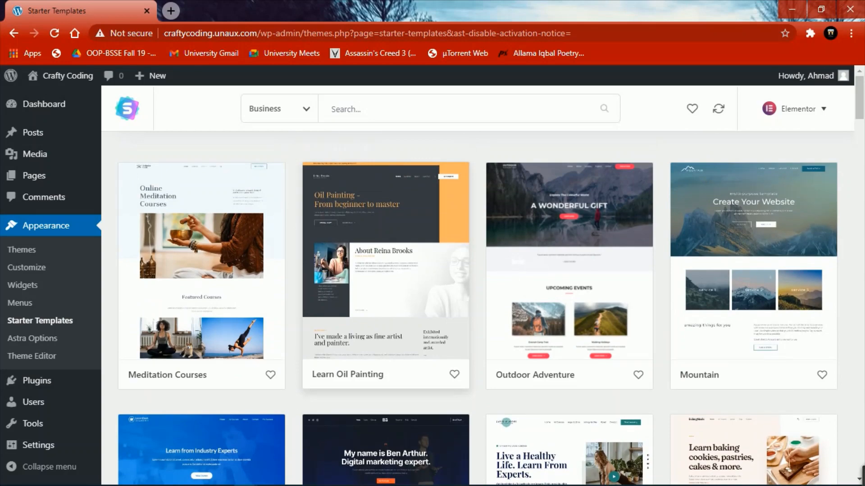
{"action": "scroll", "coordinate": [478, 309], "scroll_direction": "down", "scroll_amount": 15}
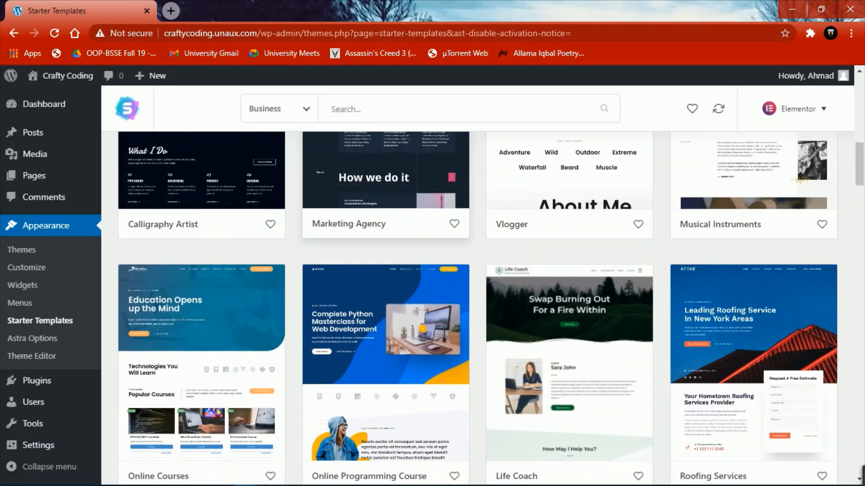
{"action": "left_click", "coordinate": [201, 369]}
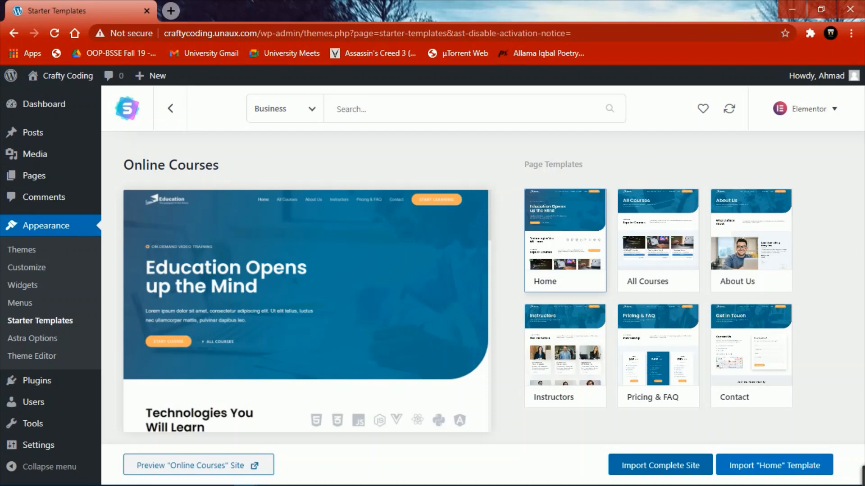
- Import the complete Online Courses site, skipping the missing premium plugins
{"action": "left_click", "coordinate": [661, 465]}
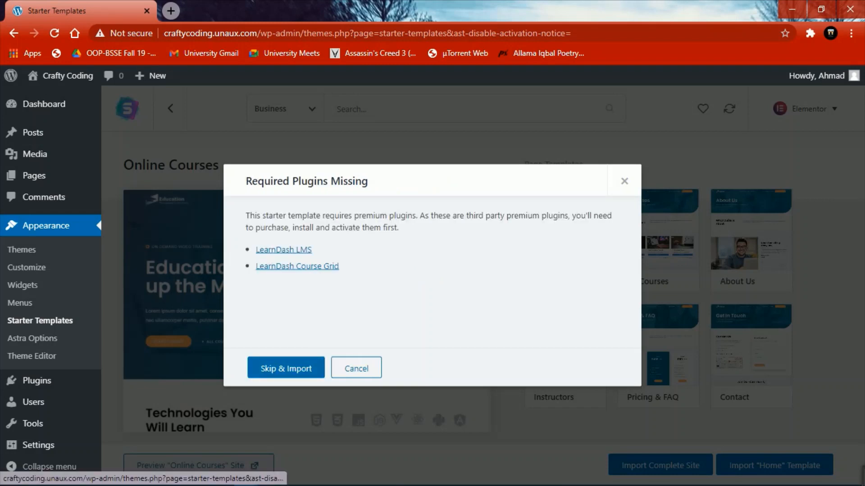
{"action": "left_click", "coordinate": [285, 368]}
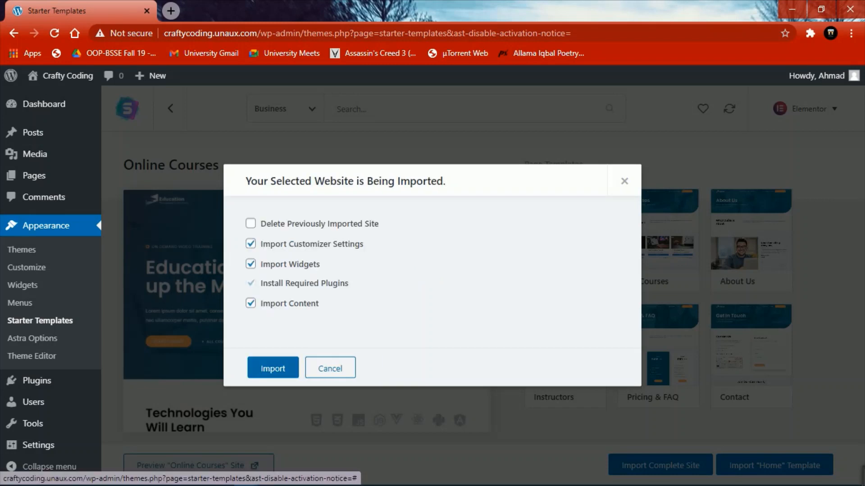
{"action": "left_click", "coordinate": [286, 368]}
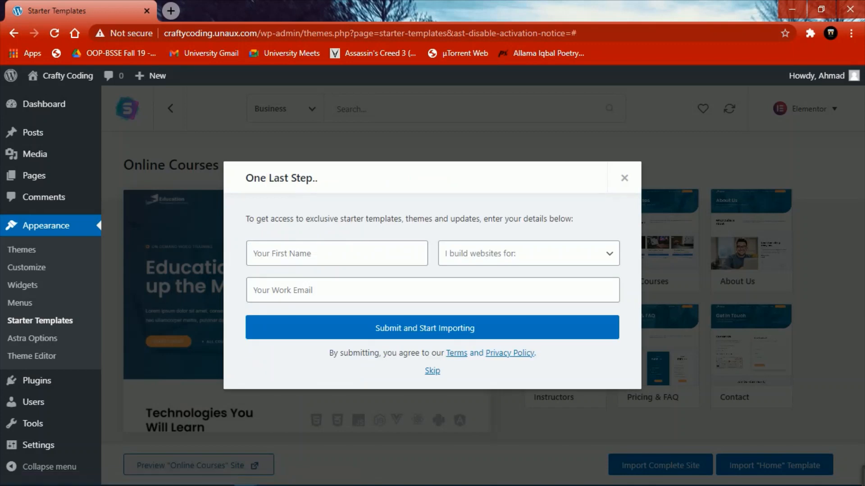
- Enter your name, 'for myself' as audience, and work email, then start importing
{"action": "left_click", "coordinate": [337, 253]}
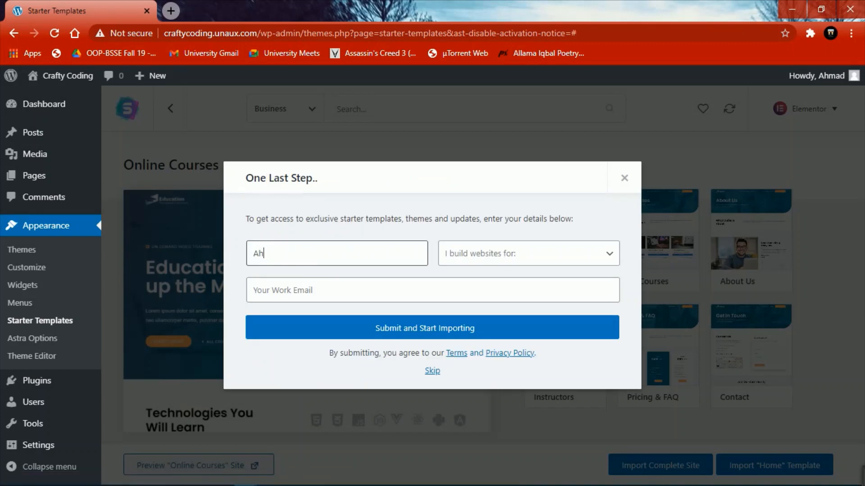
{"action": "key", "text": "Tab"}
{"action": "left_click", "coordinate": [528, 253]}
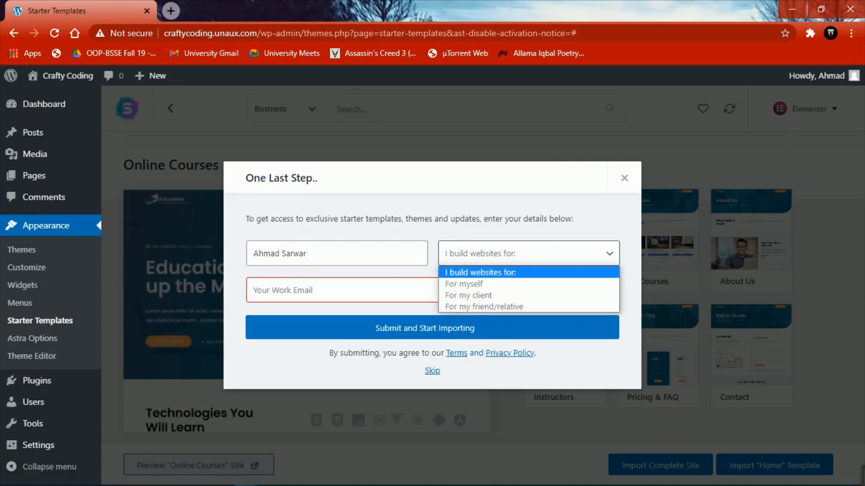
{"action": "left_click", "coordinate": [528, 284]}
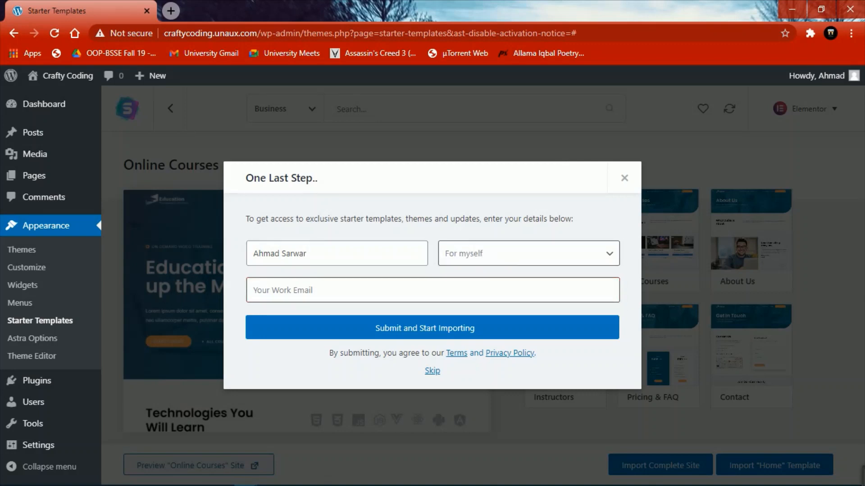
{"action": "key", "text": "Tab"}
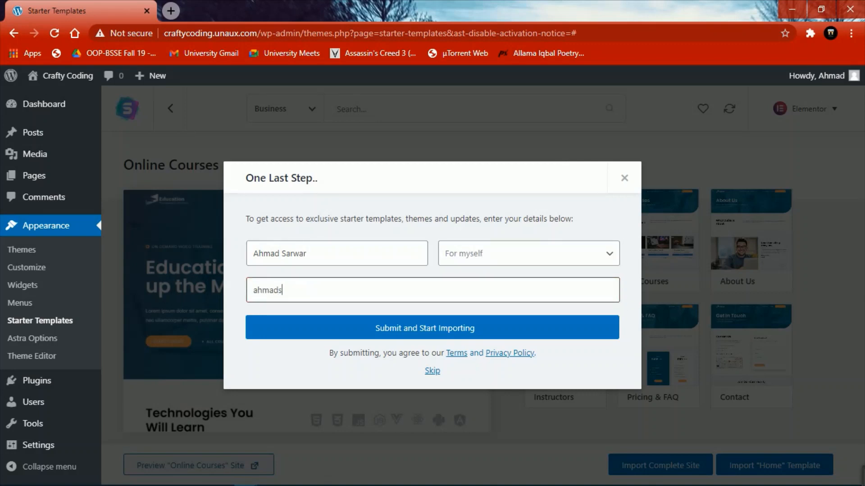
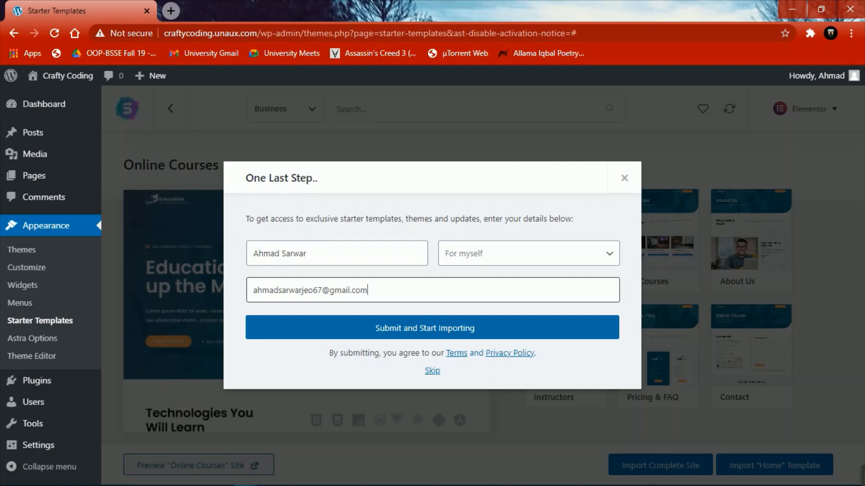
{"action": "key", "text": "Return"}
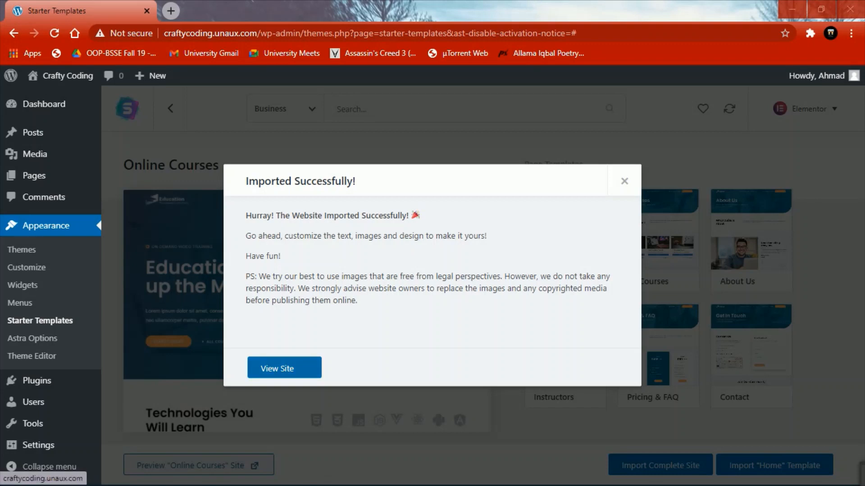
- View the imported Education home page in a new tab and scroll through it
{"action": "left_click", "coordinate": [297, 367]}
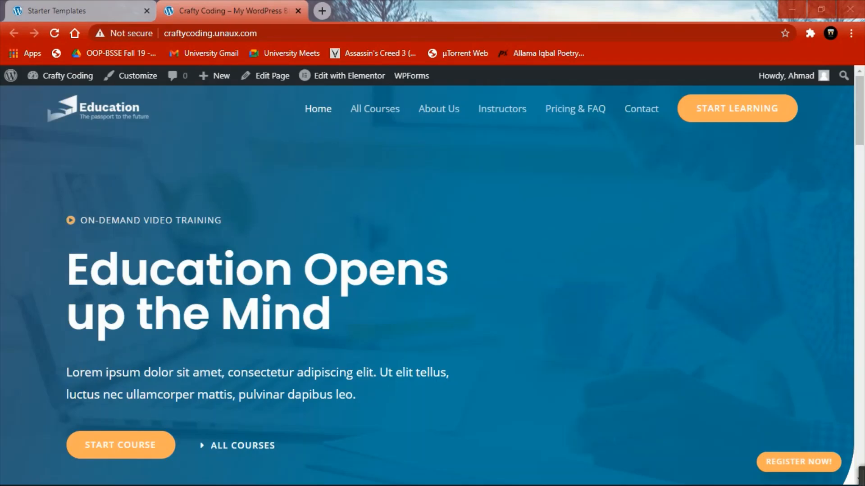
{"action": "scroll", "coordinate": [427, 284], "scroll_direction": "down", "scroll_amount": 20}
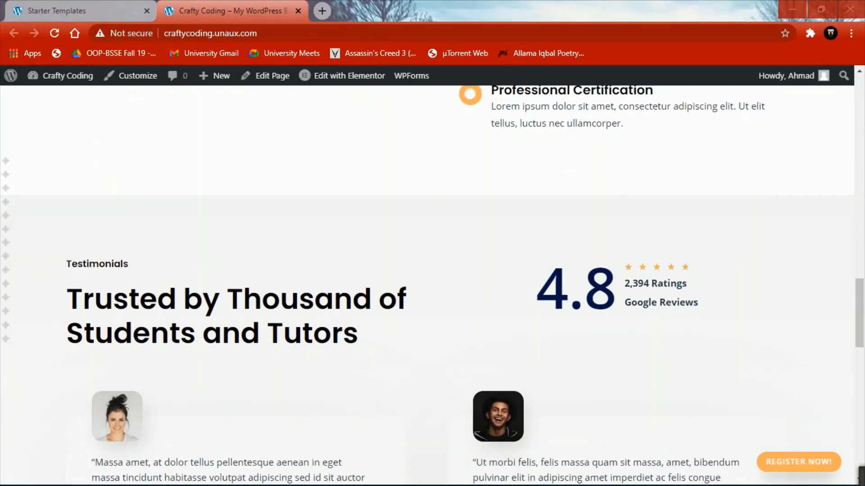
{"action": "scroll", "coordinate": [427, 284], "scroll_direction": "down", "scroll_amount": 5}
{"action": "scroll", "coordinate": [427, 284], "scroll_direction": "up", "scroll_amount": 20}
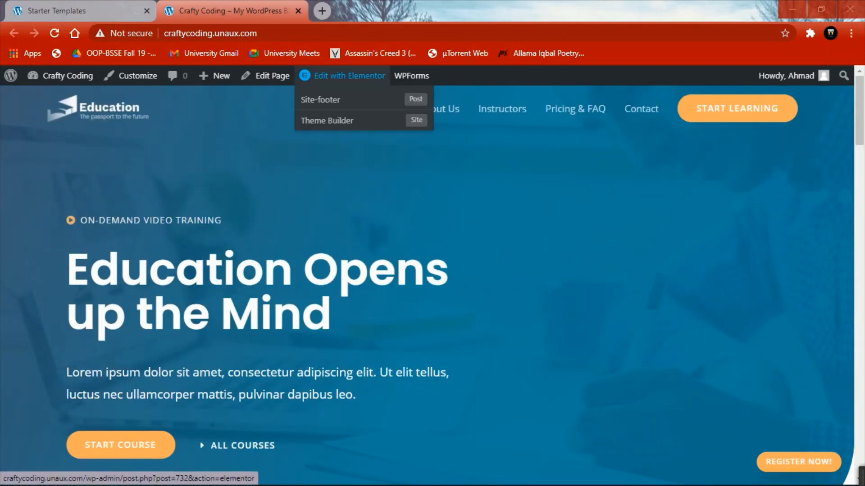
- Change the home page hero heading in Elementor to 'Learn Skills with Crafty Coding' and update it
{"action": "left_click", "coordinate": [349, 75]}
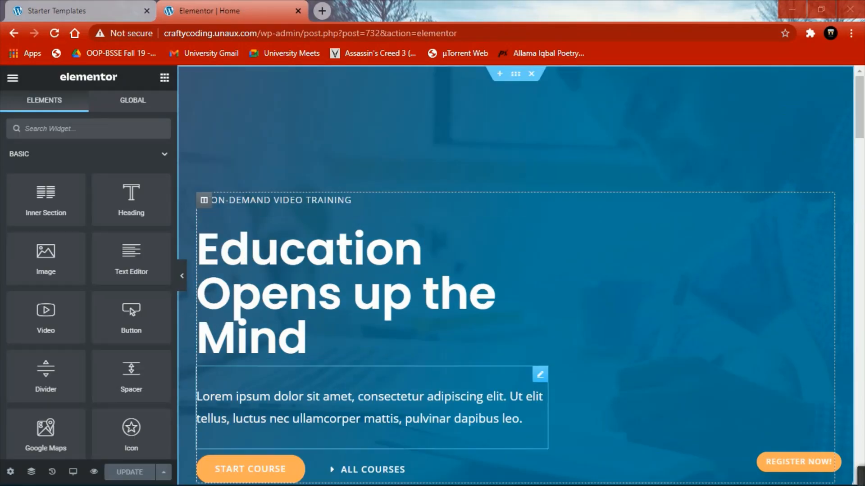
{"action": "scroll", "coordinate": [516, 276], "scroll_direction": "down", "scroll_amount": 15}
{"action": "scroll", "coordinate": [516, 276], "scroll_direction": "down", "scroll_amount": 12}
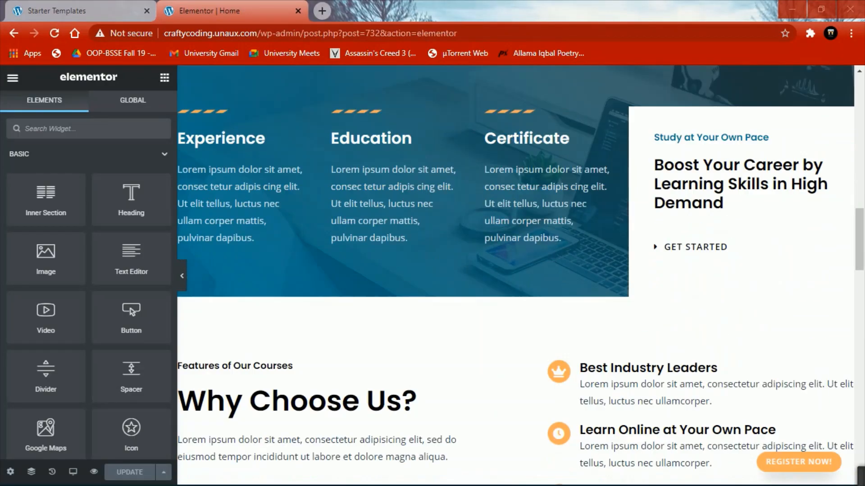
{"action": "scroll", "coordinate": [515, 275], "scroll_direction": "up", "scroll_amount": 10}
{"action": "scroll", "coordinate": [516, 276], "scroll_direction": "up", "scroll_amount": 10}
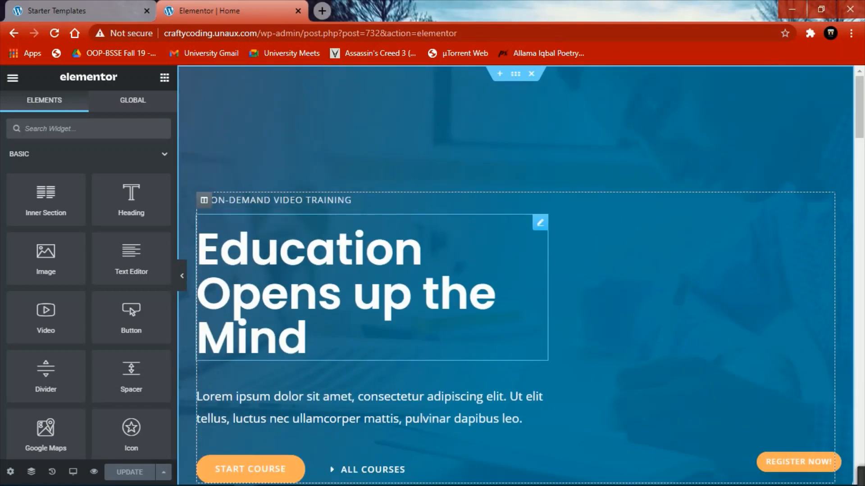
{"action": "left_click", "coordinate": [316, 339]}
{"action": "key", "text": "BackSpace"}
{"action": "key", "text": "BackSpace"}
{"action": "key", "text": "BackSpace"}
{"action": "key", "text": "BackSpace"}
{"action": "key", "text": "BackSpace"}
{"action": "key", "text": "BackSpace"}
{"action": "key", "text": "BackSpace"}
{"action": "key", "text": "BackSpace"}
{"action": "key", "text": "BackSpace"}
{"action": "key", "text": "BackSpace"}
{"action": "key", "text": "BackSpace"}
{"action": "key", "text": "BackSpace"}
{"action": "key", "text": "BackSpace"}
{"action": "key", "text": "BackSpace"}
{"action": "key", "text": "BackSpace"}
{"action": "key", "text": "BackSpace"}
{"action": "key", "text": "BackSpace"}
{"action": "key", "text": "BackSpace"}
{"action": "key", "text": "BackSpace"}
{"action": "key", "text": "BackSpace"}
{"action": "key", "text": "BackSpace"}
{"action": "key", "text": "BackSpace"}
{"action": "key", "text": "BackSpace"}
{"action": "key", "text": "BackSpace"}
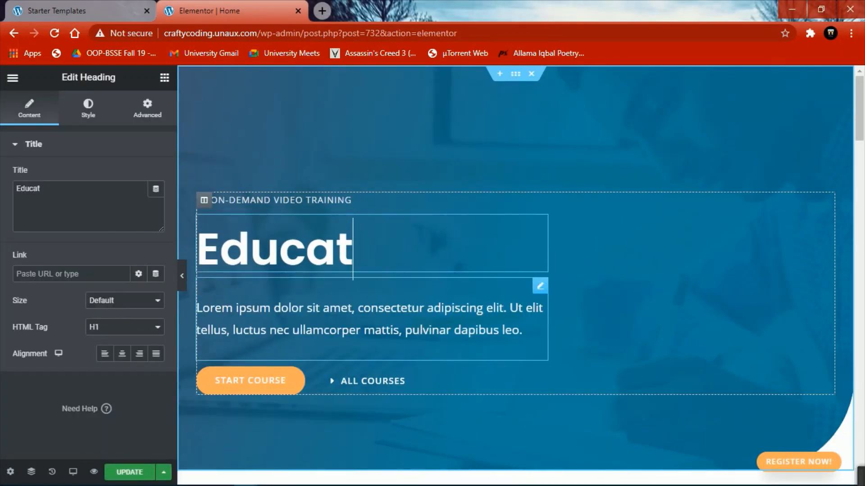
{"action": "type", "text": "Lear"}
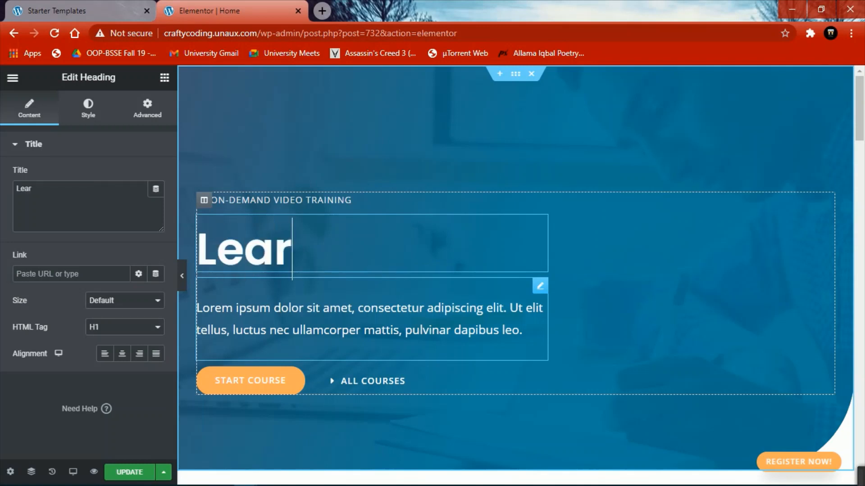
{"action": "type", "text": "n Skills "}
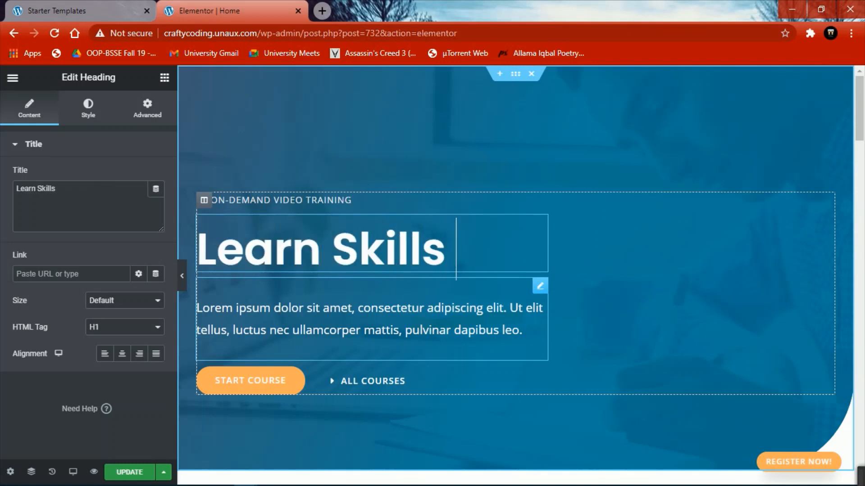
{"action": "type", "text": "woh"}
{"action": "key", "text": "BackSpace"}
{"action": "key", "text": "BackSpace"}
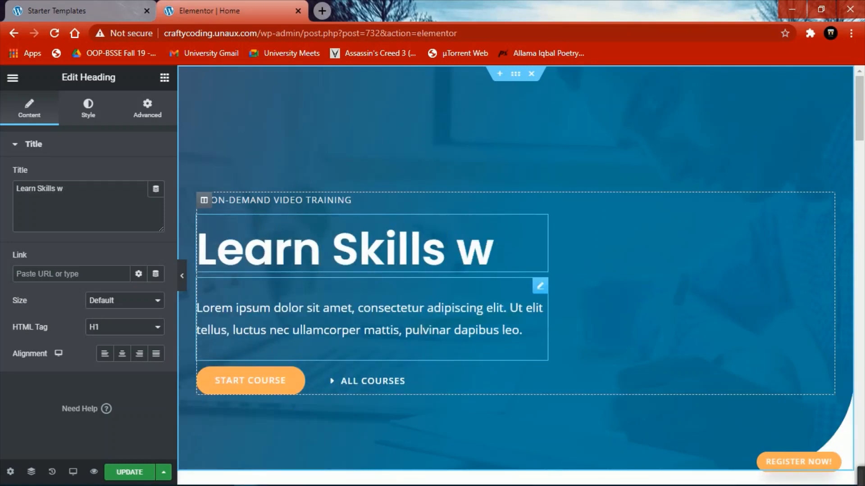
{"action": "type", "text": "ith Cr"}
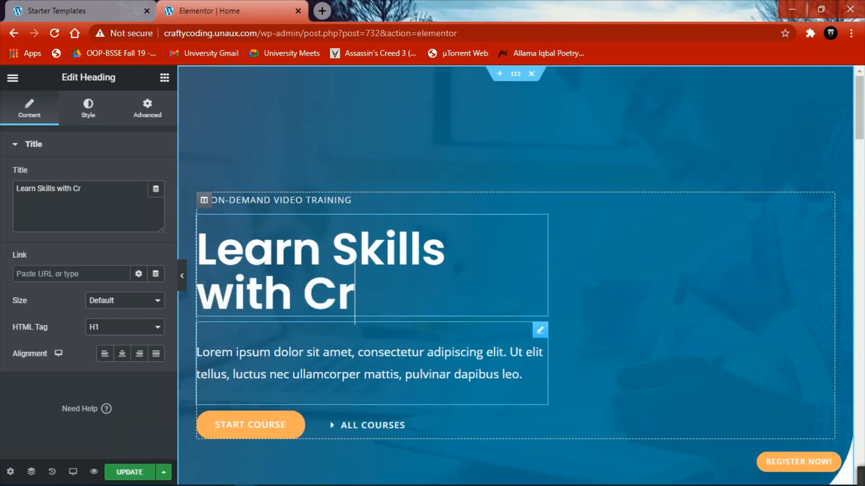
{"action": "type", "text": "afty Coding"}
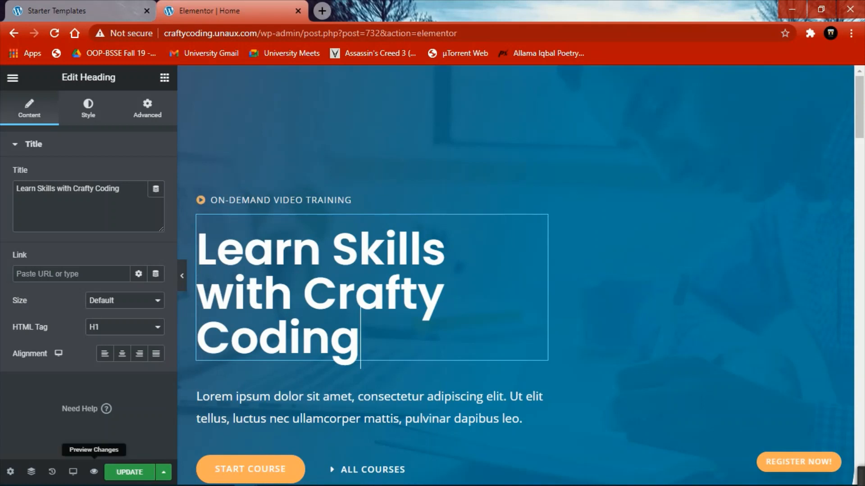
{"action": "left_click", "coordinate": [129, 472]}
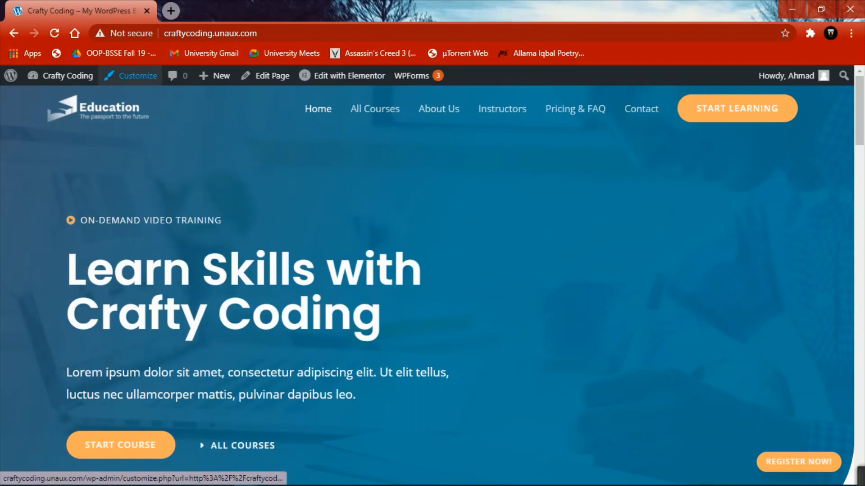
- Remove the current Education logo from the Customizer's Transparent Header settings
{"action": "left_click", "coordinate": [135, 76]}
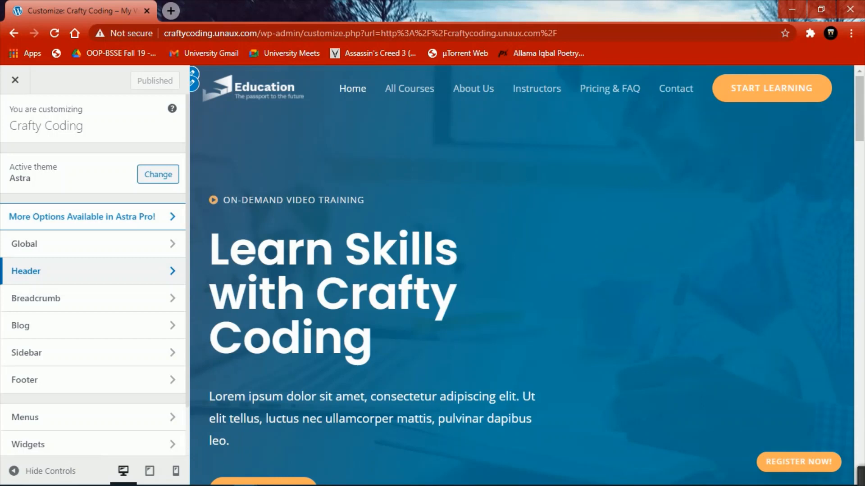
{"action": "left_click", "coordinate": [194, 84]}
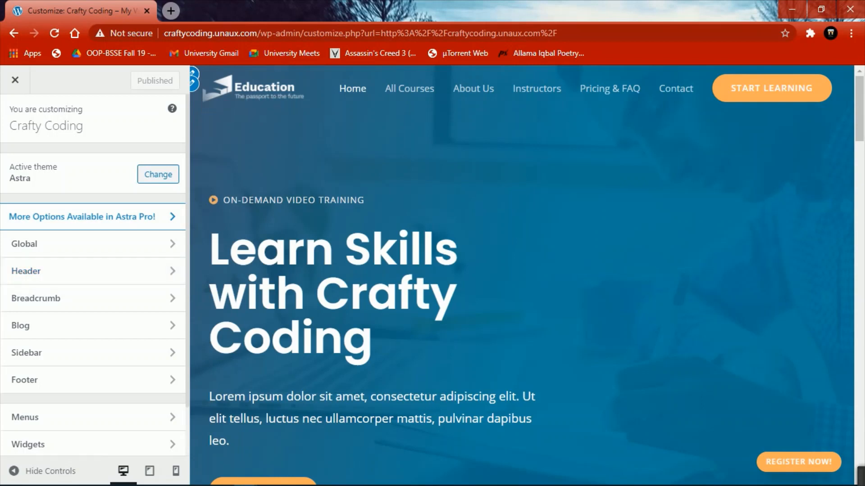
{"action": "scroll", "coordinate": [94, 270], "scroll_direction": "down", "scroll_amount": 2}
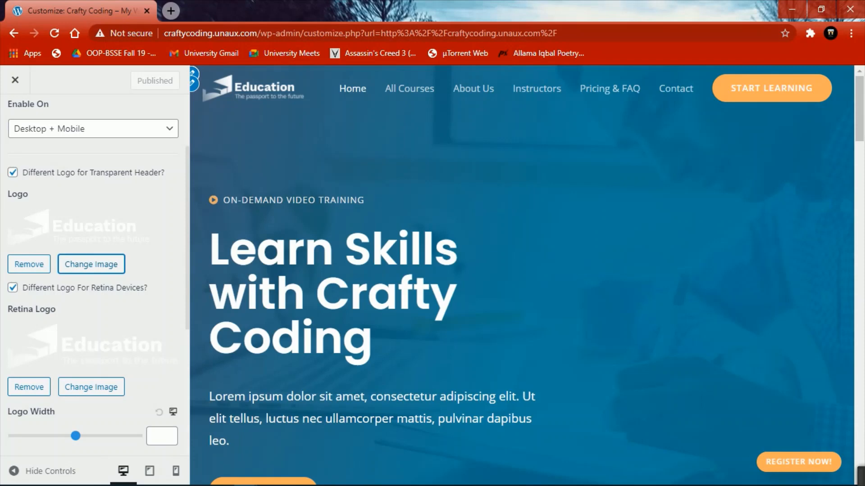
{"action": "left_click", "coordinate": [28, 264]}
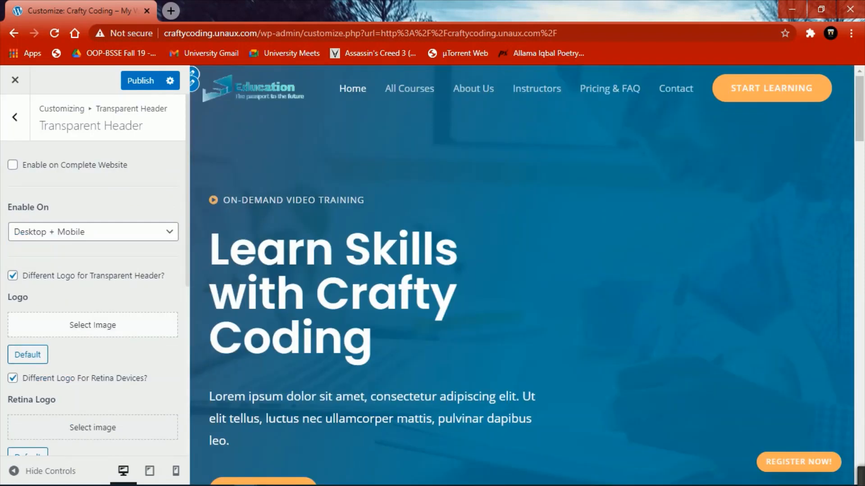
- Set the vuejs V image from the Media Library as the transparent header logo and publish
{"action": "left_click", "coordinate": [93, 325]}
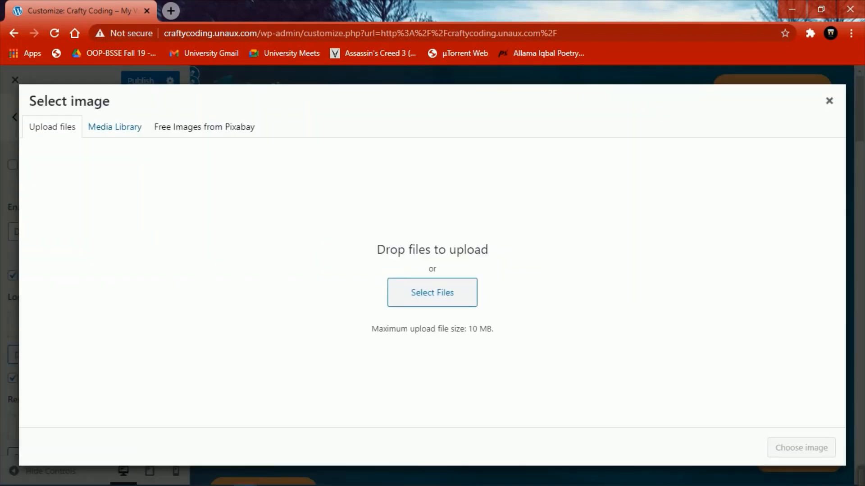
{"action": "left_click", "coordinate": [114, 127]}
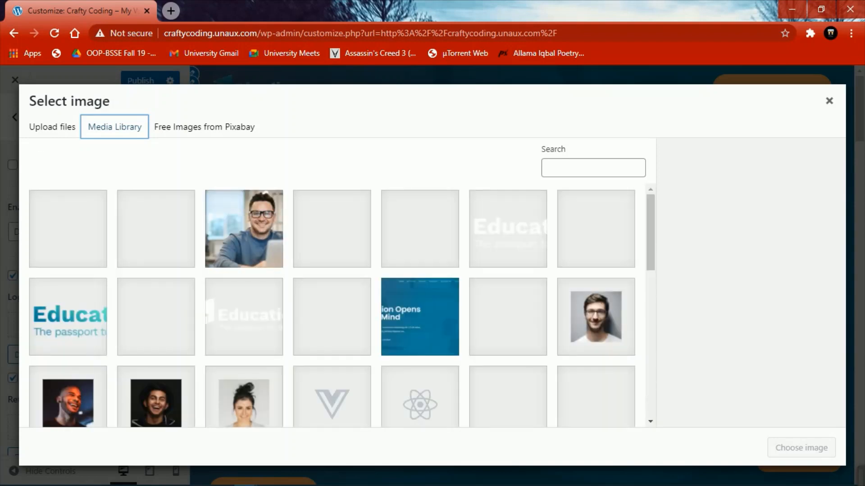
{"action": "left_click", "coordinate": [332, 397]}
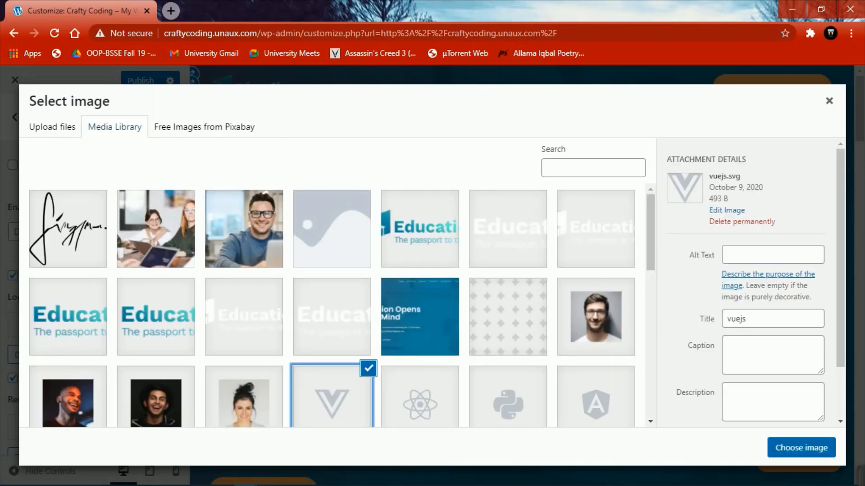
{"action": "left_click", "coordinate": [802, 448]}
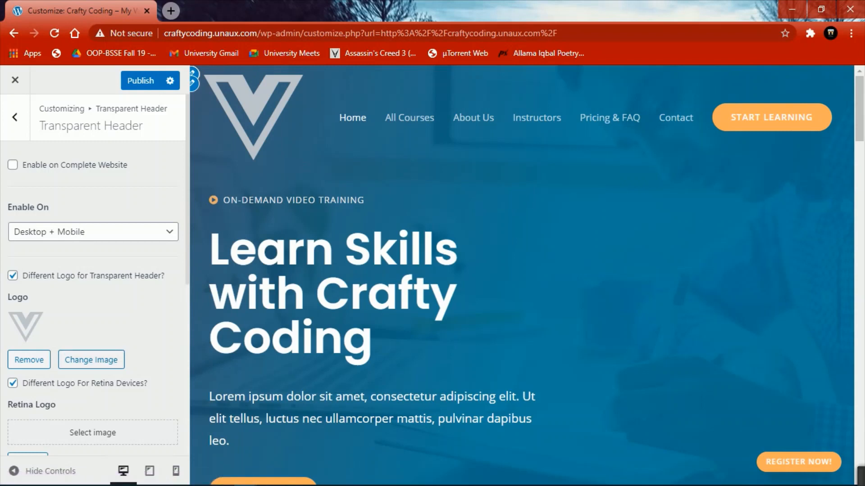
{"action": "scroll", "coordinate": [95, 270], "scroll_direction": "down", "scroll_amount": 2}
{"action": "scroll", "coordinate": [95, 270], "scroll_direction": "up", "scroll_amount": 2}
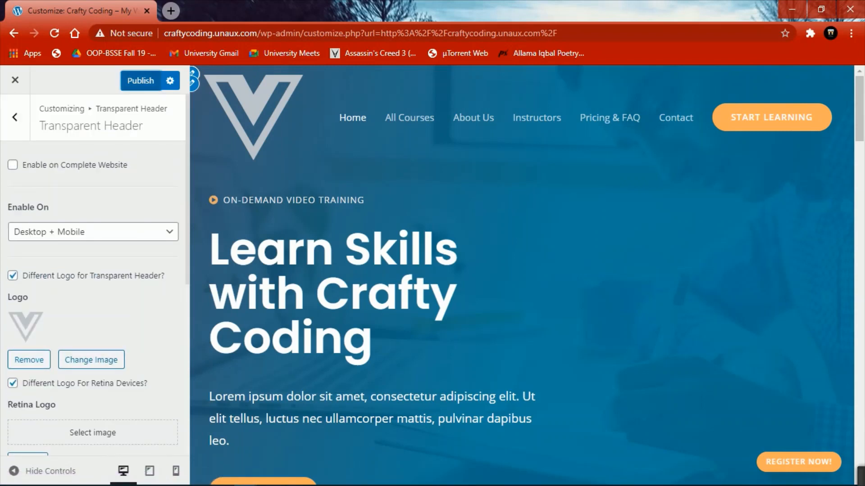
{"action": "left_click", "coordinate": [140, 80]}
- Leave the Customizer and start a new page in Elementor via Pages > Add New
{"action": "left_click", "coordinate": [15, 80]}
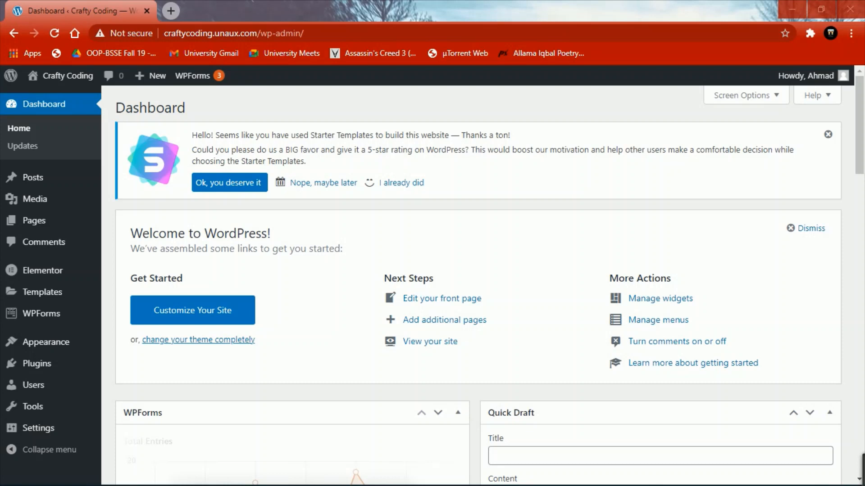
{"action": "mouse_move", "coordinate": [34, 220]}
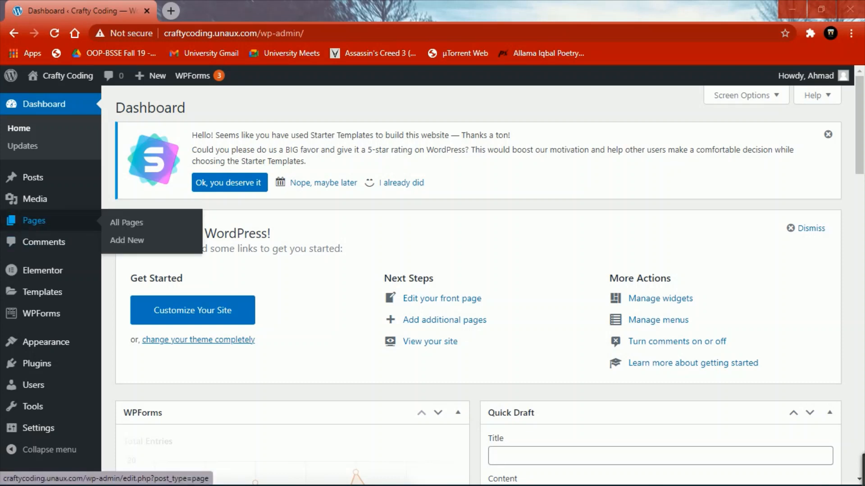
{"action": "left_click", "coordinate": [127, 240]}
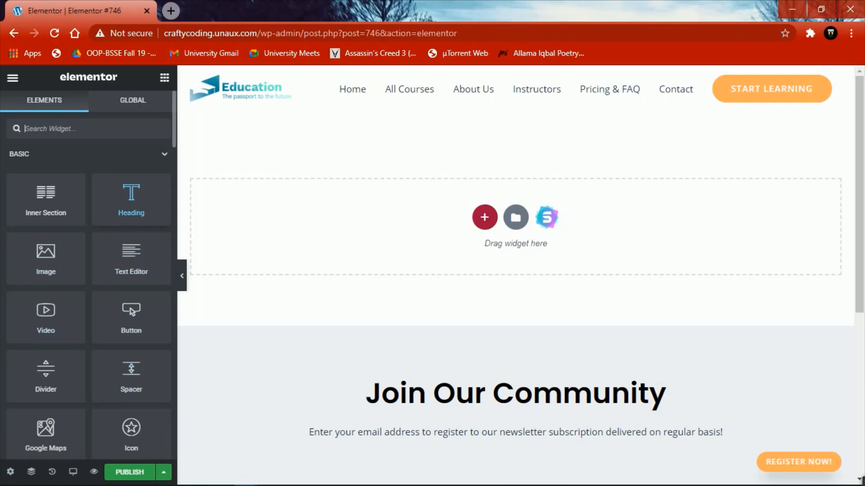
- Add a Heading widget to the empty section reading 'Youtube Videos'
{"action": "left_click_drag", "start_coordinate": [131, 200], "coordinate": [432, 234]}
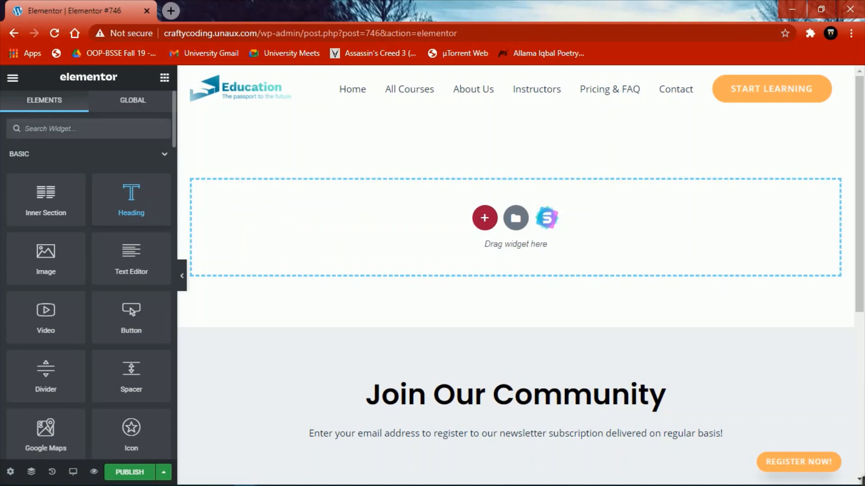
{"action": "key", "text": "BackSpace"}
{"action": "key", "text": "BackSpace"}
{"action": "key", "text": "BackSpace"}
{"action": "key", "text": "BackSpace"}
{"action": "key", "text": "BackSpace"}
{"action": "key", "text": "BackSpace"}
{"action": "key", "text": "BackSpace"}
{"action": "key", "text": "BackSpace"}
{"action": "key", "text": "BackSpace"}
{"action": "key", "text": "BackSpace"}
{"action": "key", "text": "BackSpace"}
{"action": "key", "text": "BackSpace"}
{"action": "key", "text": "BackSpace"}
{"action": "key", "text": "BackSpace"}
{"action": "key", "text": "BackSpace"}
{"action": "key", "text": "BackSpace"}
{"action": "key", "text": "BackSpace"}
{"action": "key", "text": "BackSpace"}
{"action": "key", "text": "BackSpace"}
{"action": "key", "text": "BackSpace"}
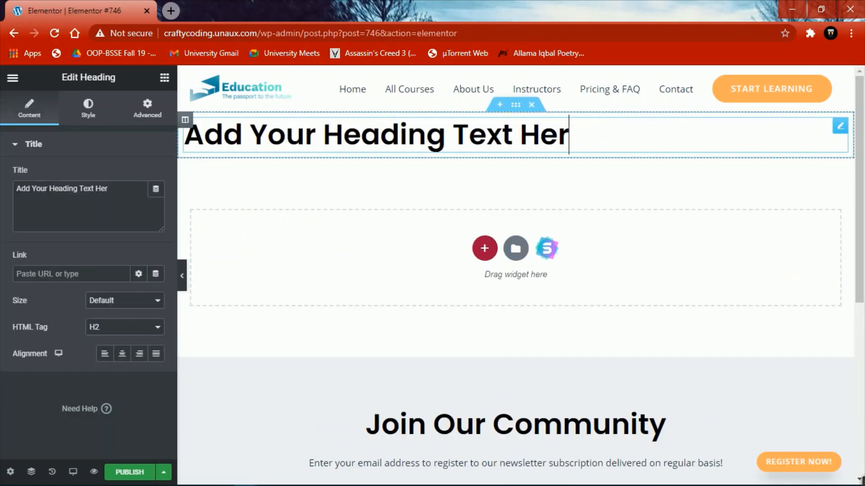
{"action": "type", "text": "Y"}
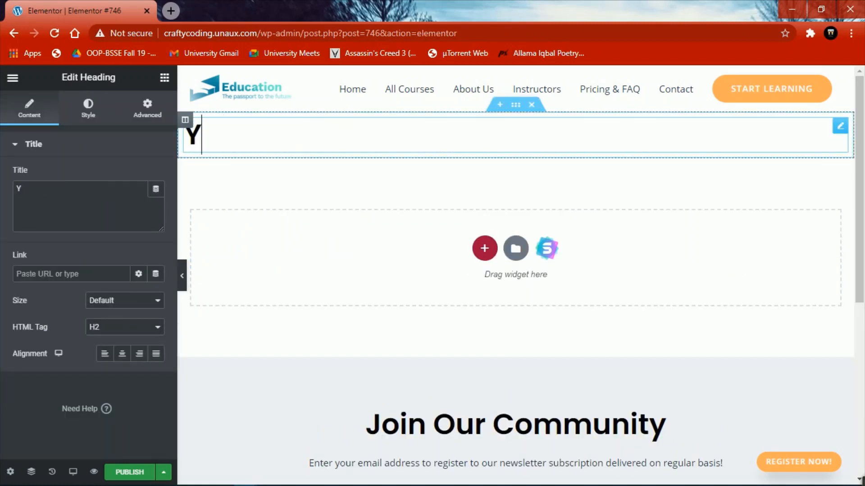
{"action": "type", "text": "outube Vieos"}
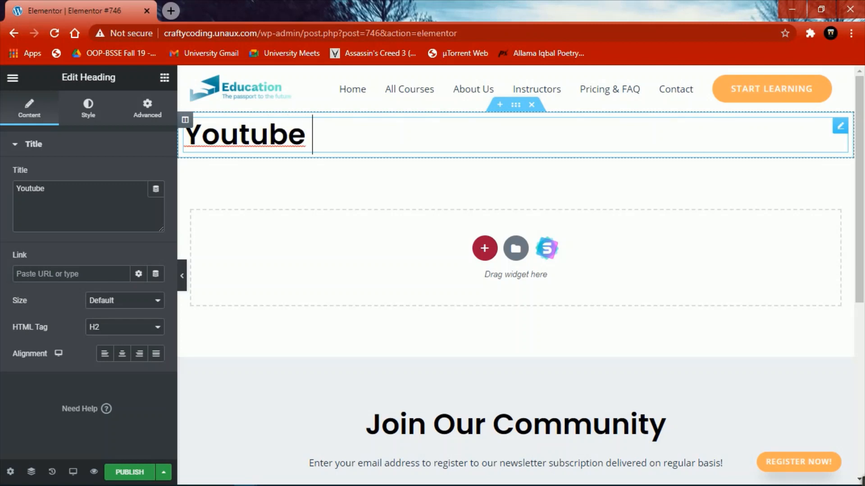
{"action": "key", "text": "BackSpace"}
{"action": "key", "text": "BackSpace"}
{"action": "key", "text": "BackSpace"}
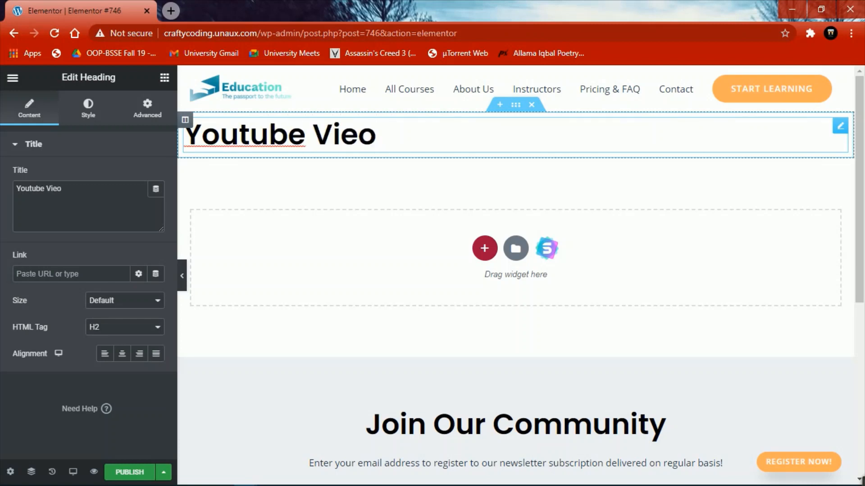
{"action": "type", "text": "de"}
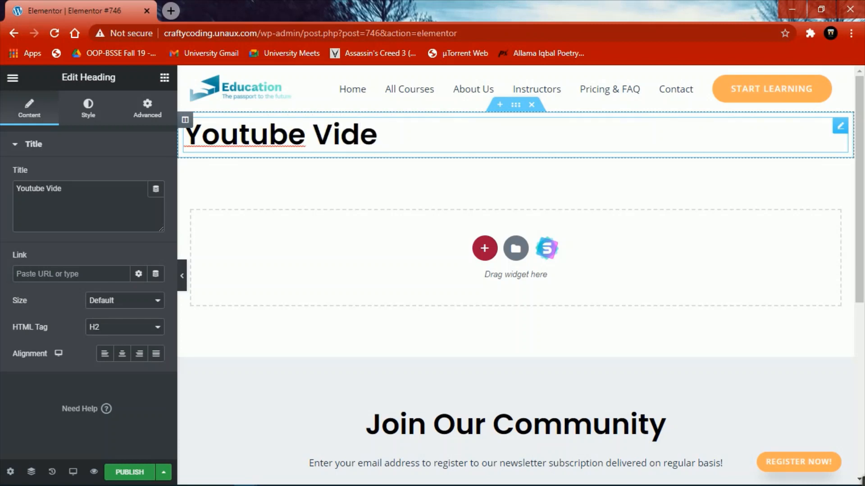
{"action": "type", "text": "os"}
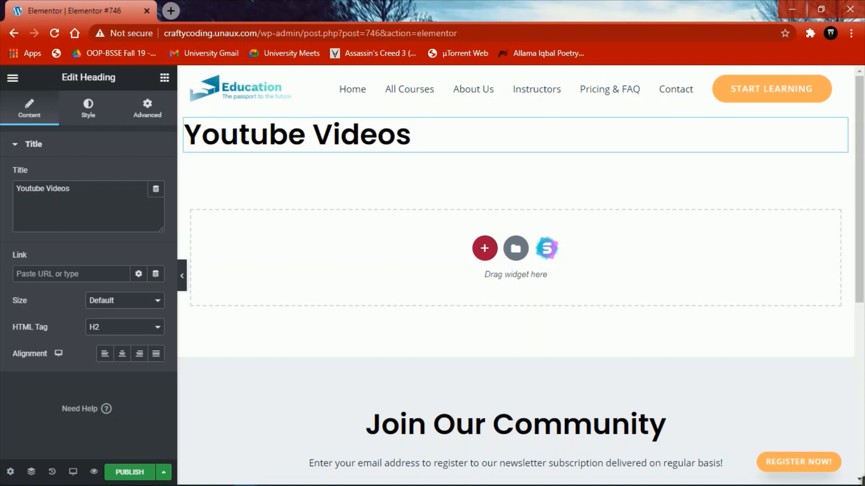
{"action": "left_click", "coordinate": [164, 78]}
{"action": "scroll", "coordinate": [131, 341], "scroll_direction": "down", "scroll_amount": 2}
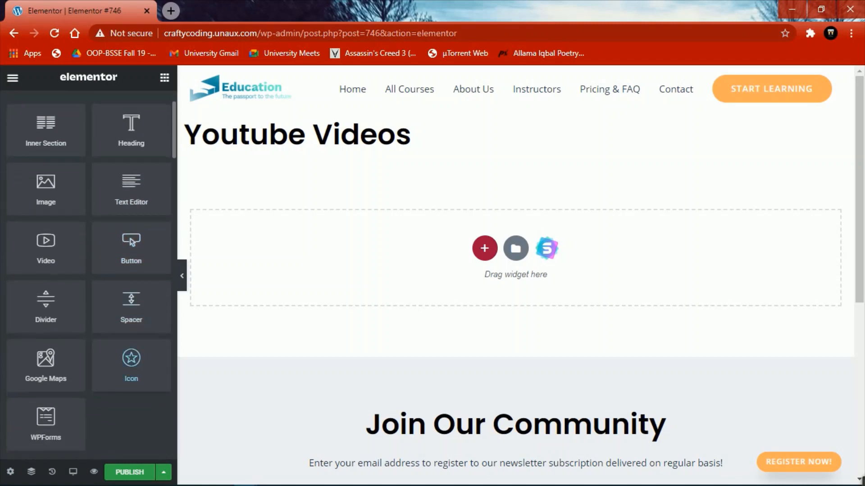
- Insert an Image widget below the heading showing the background1 desk photo
{"action": "left_click_drag", "start_coordinate": [46, 189], "coordinate": [428, 262]}
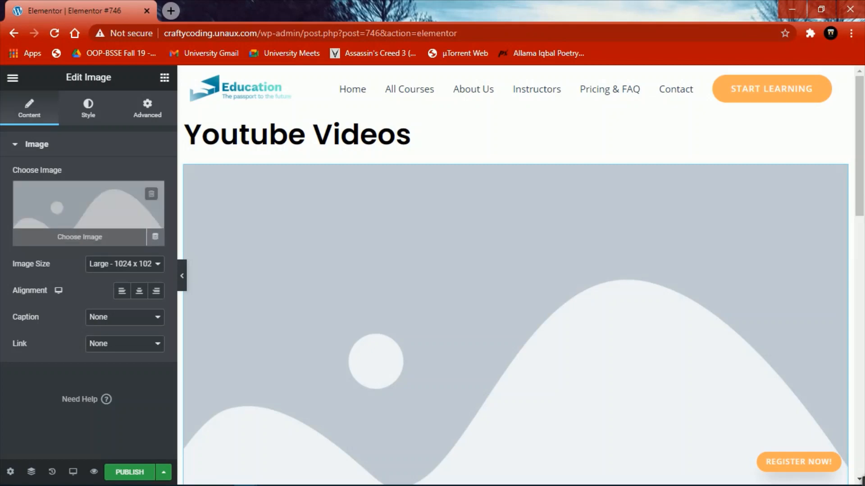
{"action": "left_click", "coordinate": [83, 218]}
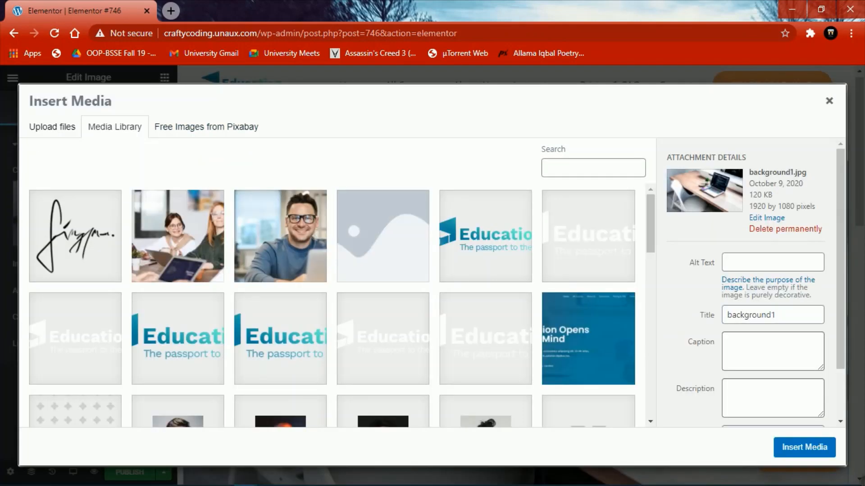
{"action": "scroll", "coordinate": [338, 306], "scroll_direction": "down", "scroll_amount": 8}
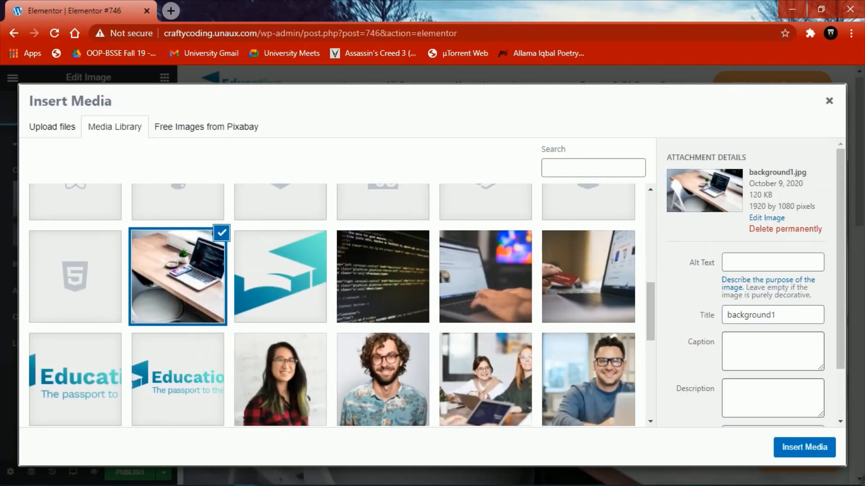
{"action": "left_click", "coordinate": [178, 277]}
{"action": "left_click", "coordinate": [178, 277]}
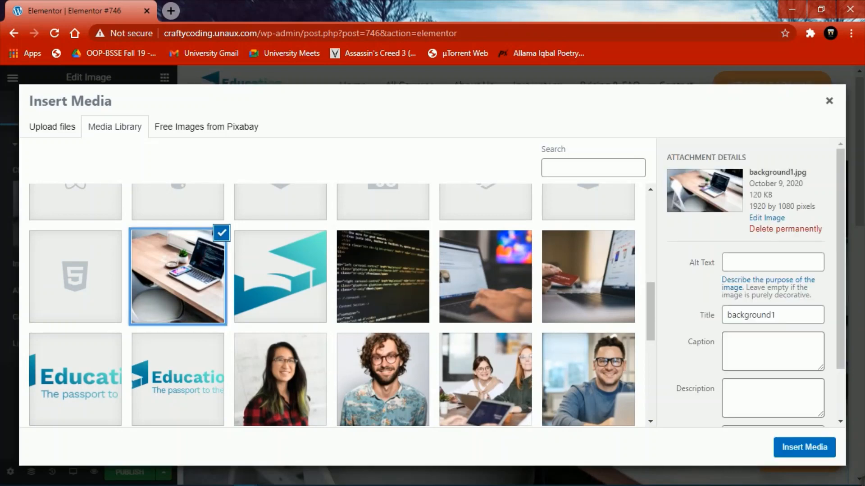
{"action": "left_click", "coordinate": [805, 447]}
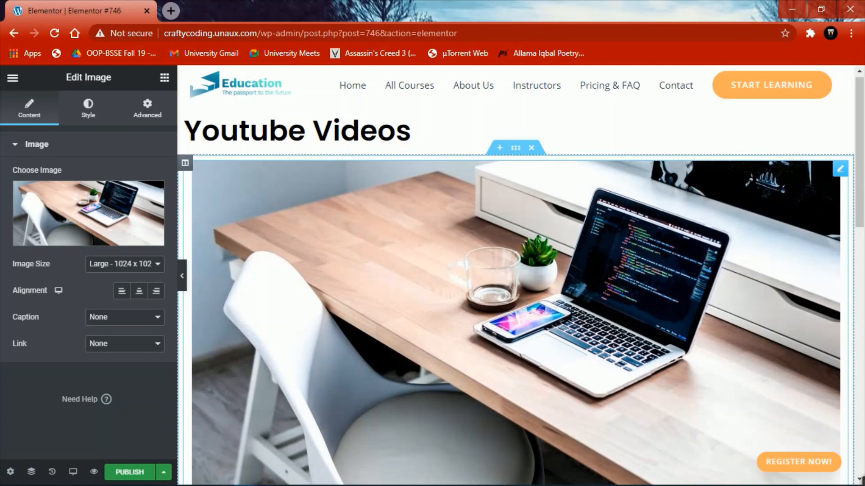
- Review the page and publish it with Ctrl+S
{"action": "scroll", "coordinate": [516, 275], "scroll_direction": "down", "scroll_amount": 5}
{"action": "scroll", "coordinate": [516, 275], "scroll_direction": "up", "scroll_amount": 5}
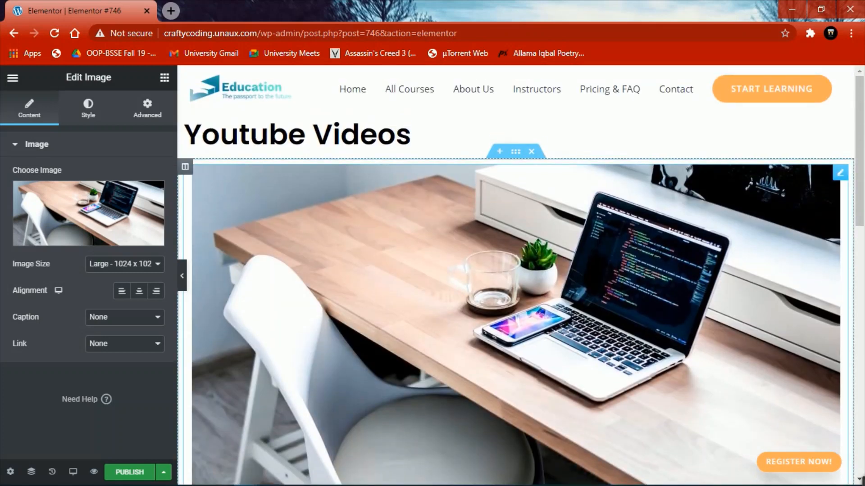
{"action": "scroll", "coordinate": [516, 275], "scroll_direction": "down", "scroll_amount": 3}
{"action": "scroll", "coordinate": [516, 275], "scroll_direction": "up", "scroll_amount": 3}
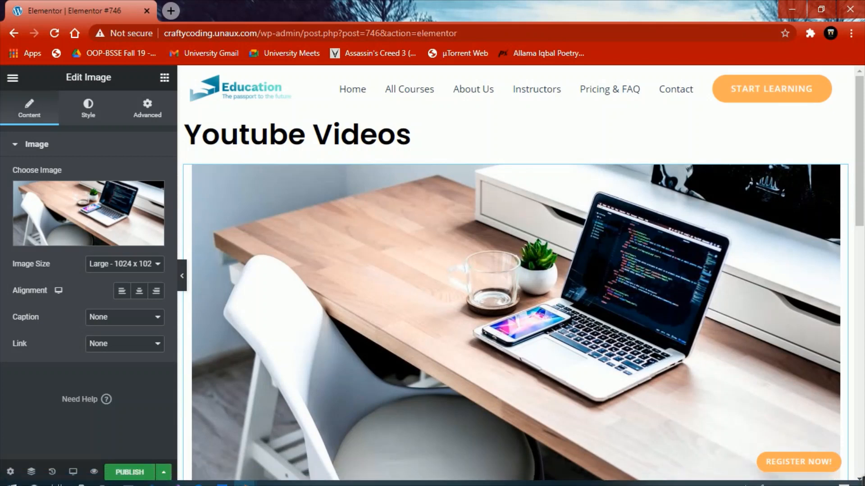
{"action": "key", "text": "ctrl+s"}
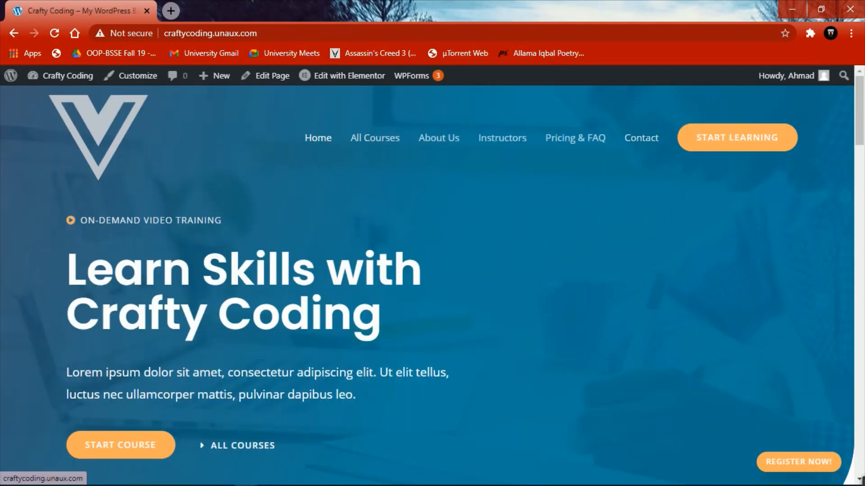
- Add the Elementor #746 page to the Primary Menu, publish, and open it from the menu
{"action": "left_click", "coordinate": [132, 75]}
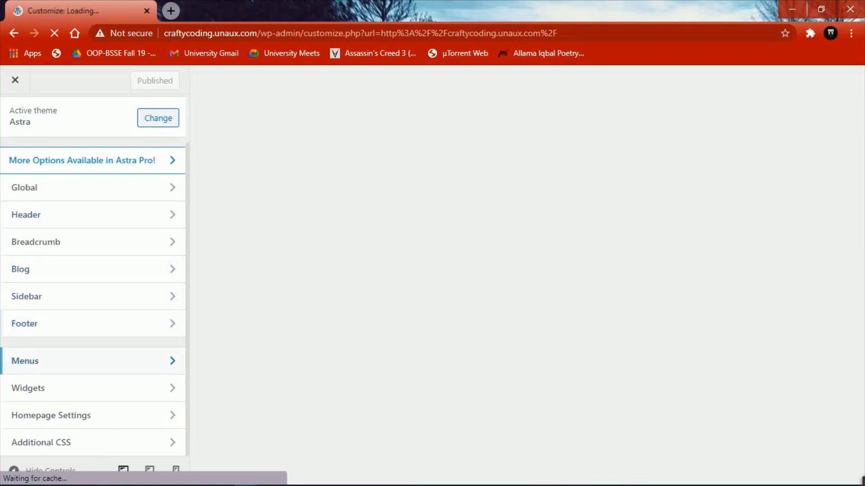
{"action": "left_click", "coordinate": [90, 361]}
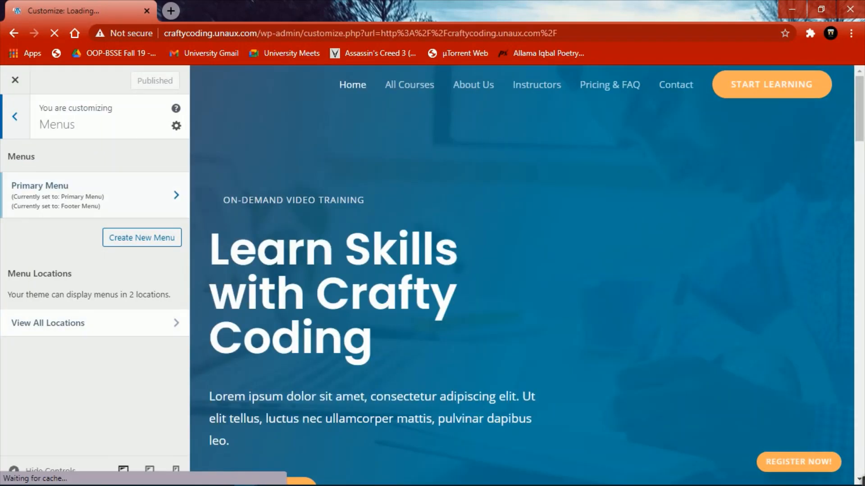
{"action": "left_click", "coordinate": [90, 195]}
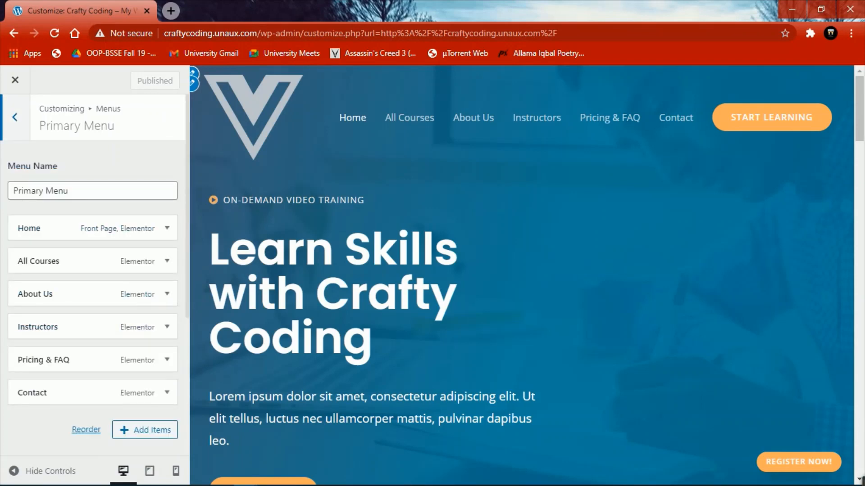
{"action": "left_click", "coordinate": [145, 430]}
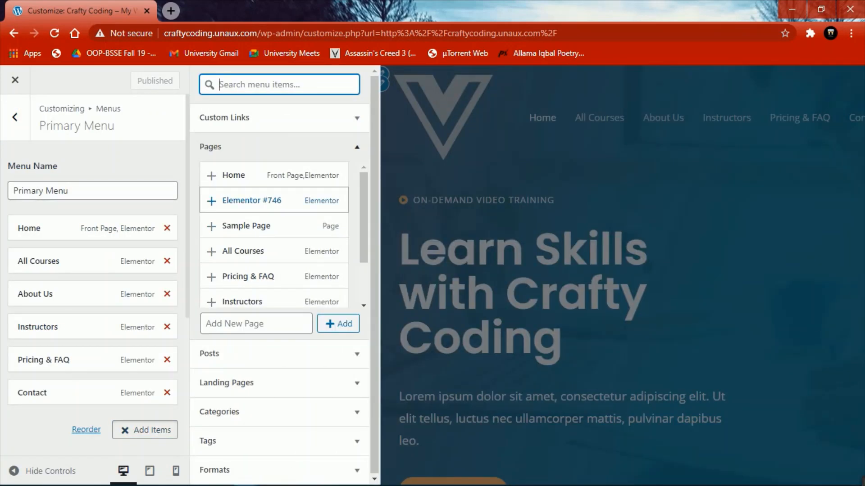
{"action": "left_click", "coordinate": [251, 200]}
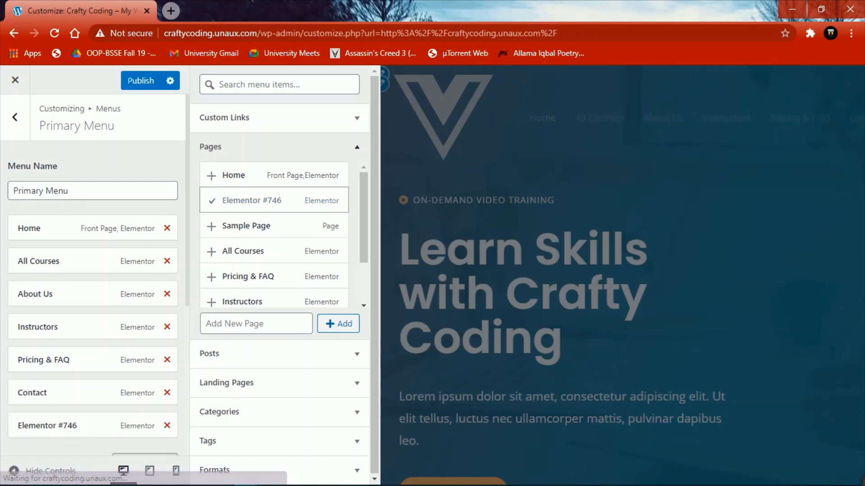
{"action": "scroll", "coordinate": [92, 270], "scroll_direction": "down", "scroll_amount": 3}
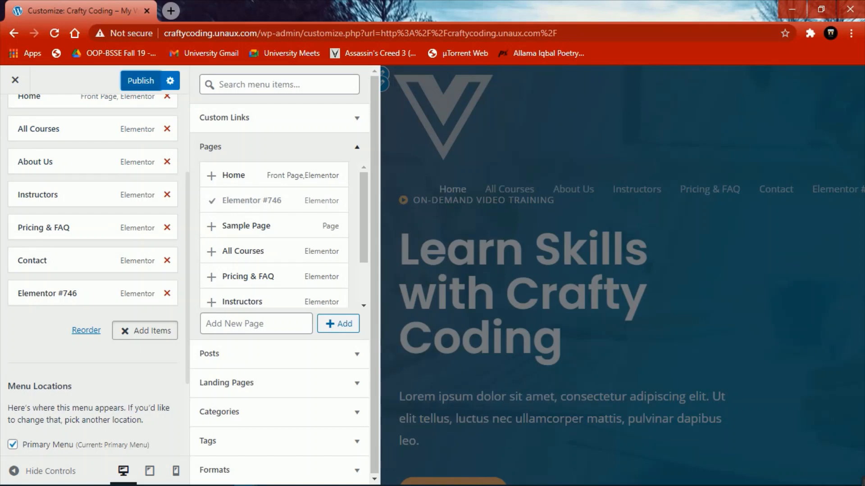
{"action": "left_click", "coordinate": [140, 80]}
{"action": "left_click", "coordinate": [16, 80]}
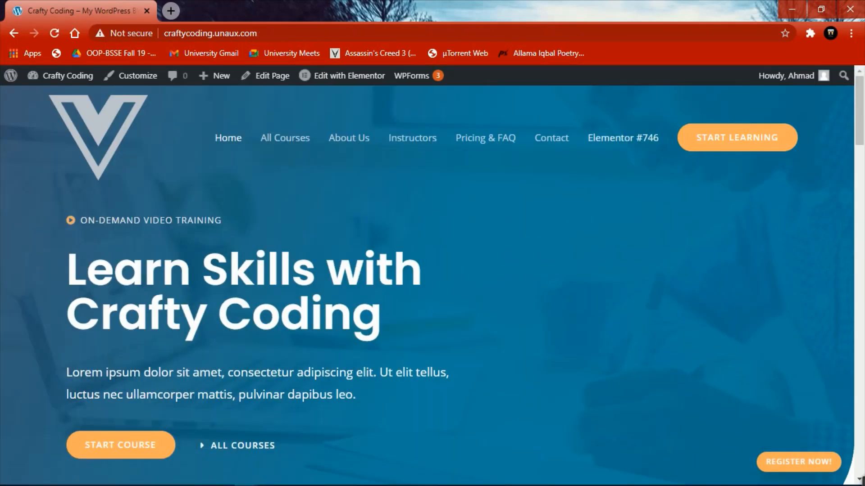
{"action": "left_click", "coordinate": [623, 138]}
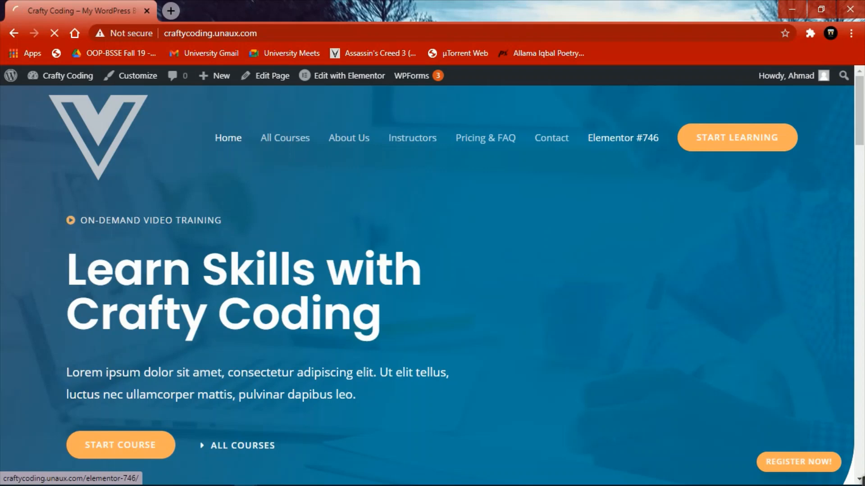